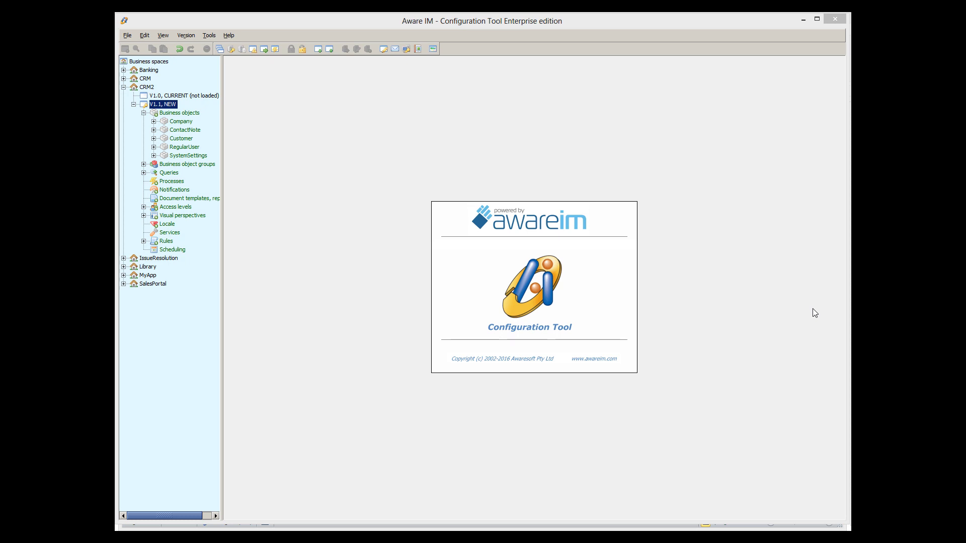
- Create a new document template named LetterToCustomer of type MS Word document, ready to import its file
{"action": "right_click", "coordinate": [179, 200]}
{"action": "left_click", "coordinate": [195, 206]}
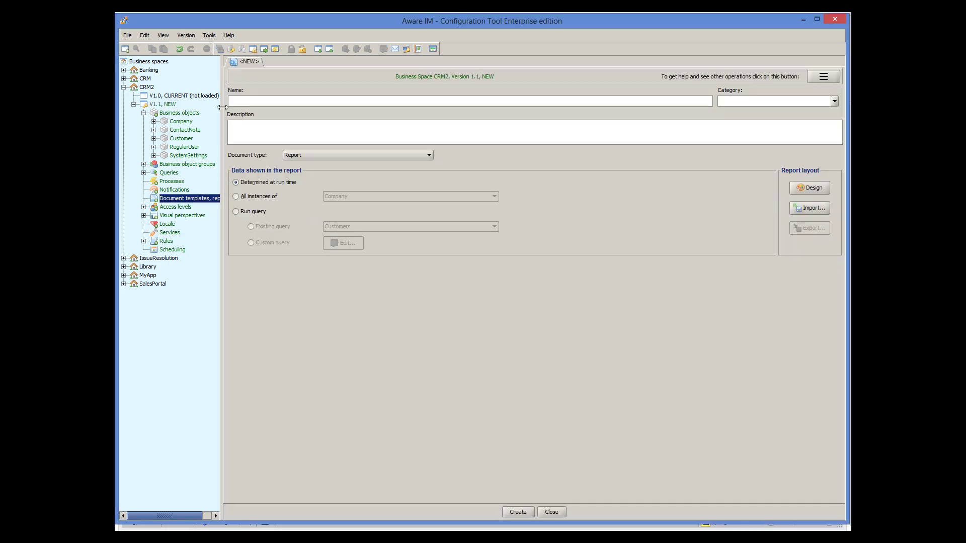
{"action": "type", "text": "Le"}
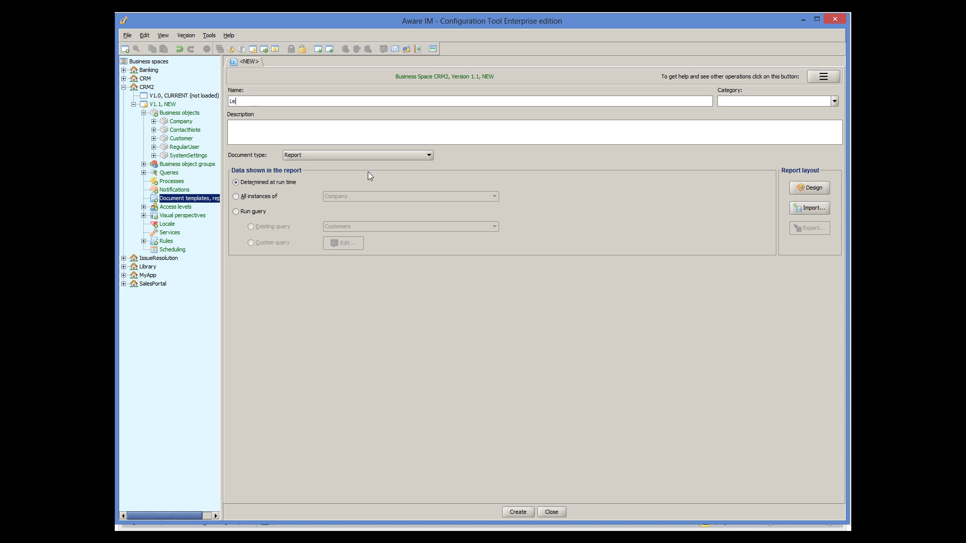
{"action": "type", "text": "tterToCustomer"}
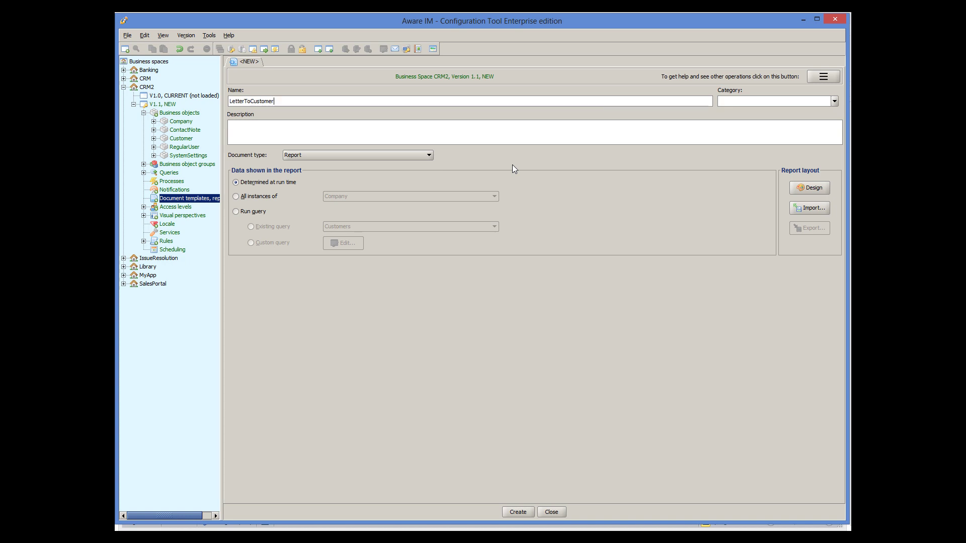
{"action": "left_click", "coordinate": [355, 156]}
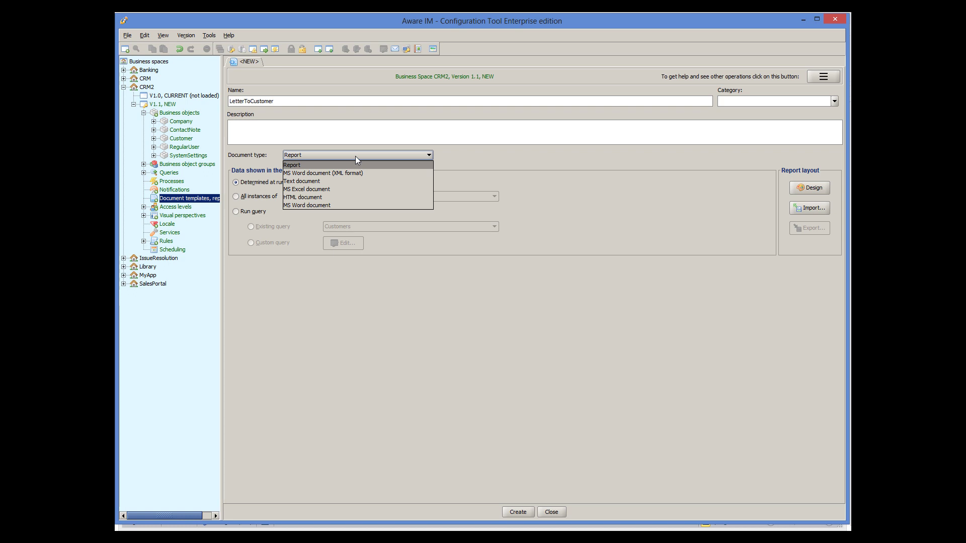
{"action": "left_click", "coordinate": [326, 204]}
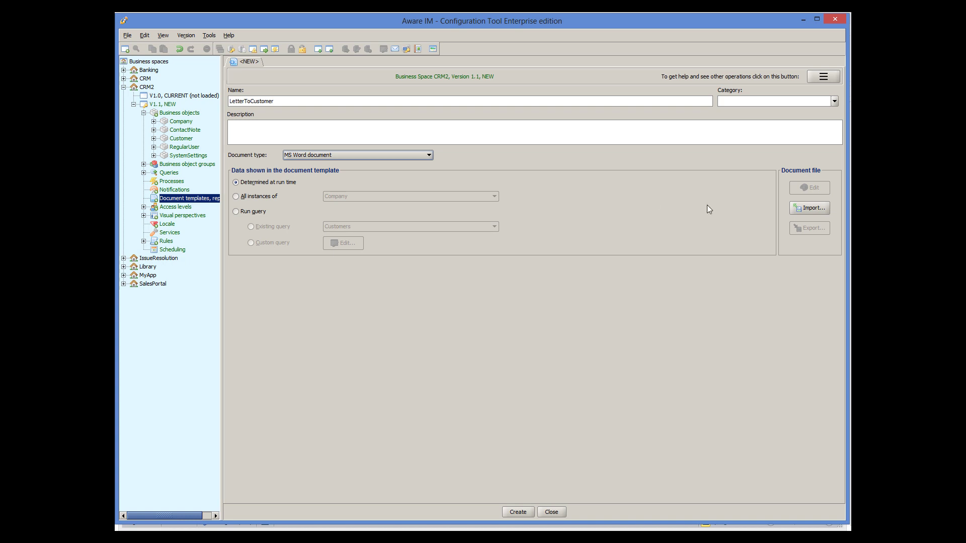
{"action": "left_click", "coordinate": [809, 210]}
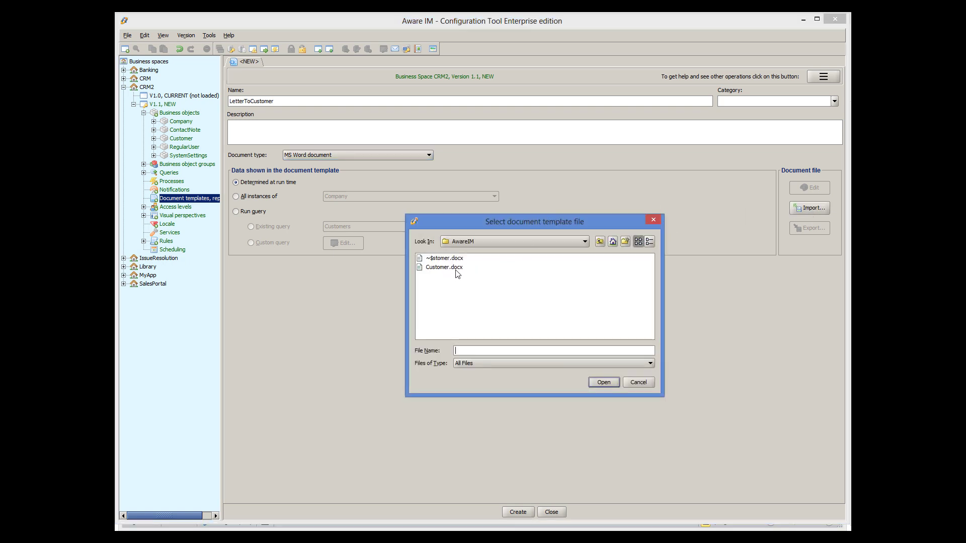
- Import Customer.docx as the Word file and create the LetterToCustomer template
{"action": "left_click", "coordinate": [455, 269]}
{"action": "left_click", "coordinate": [602, 381]}
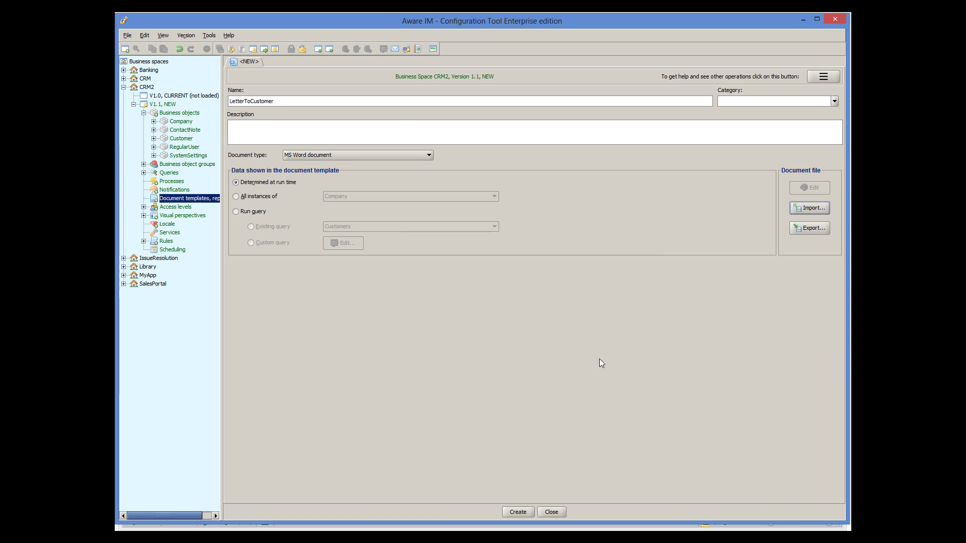
{"action": "left_click", "coordinate": [518, 512]}
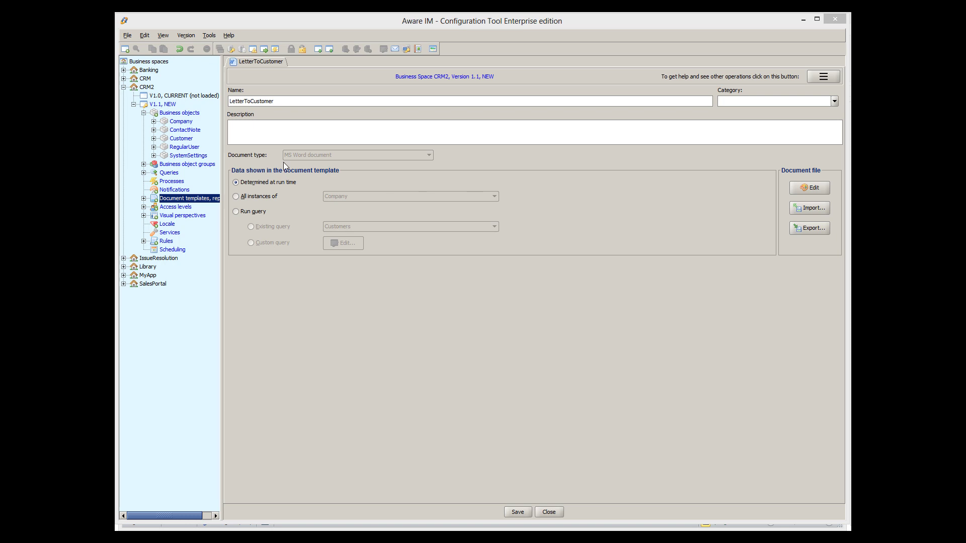
- Open the Customer object's Editing form and start adding a new panel operation
{"action": "double_click", "coordinate": [182, 139]}
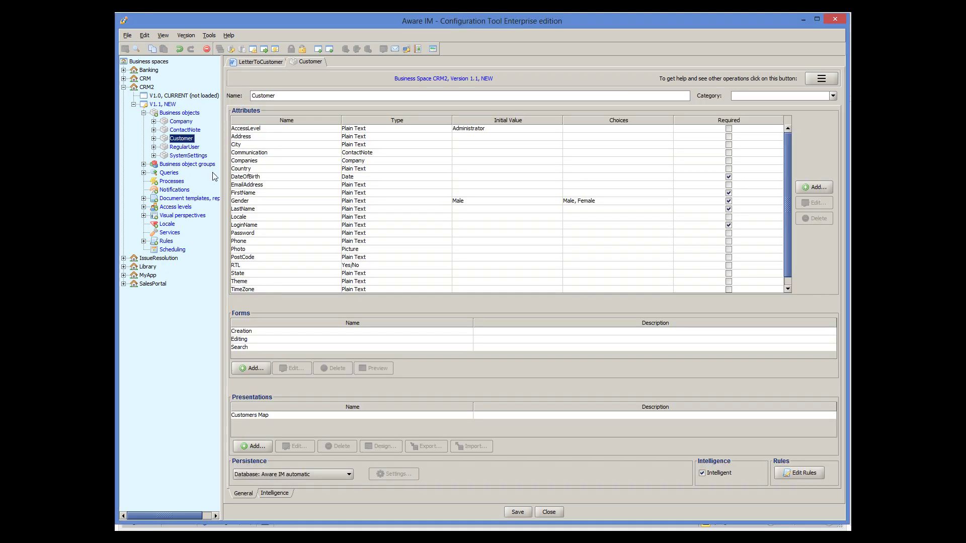
{"action": "double_click", "coordinate": [287, 340]}
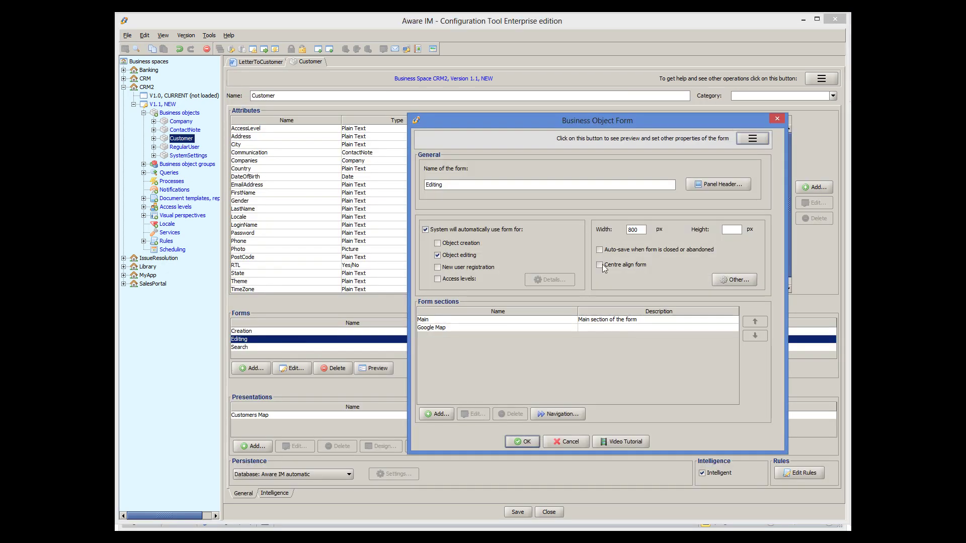
{"action": "left_click", "coordinate": [757, 140]}
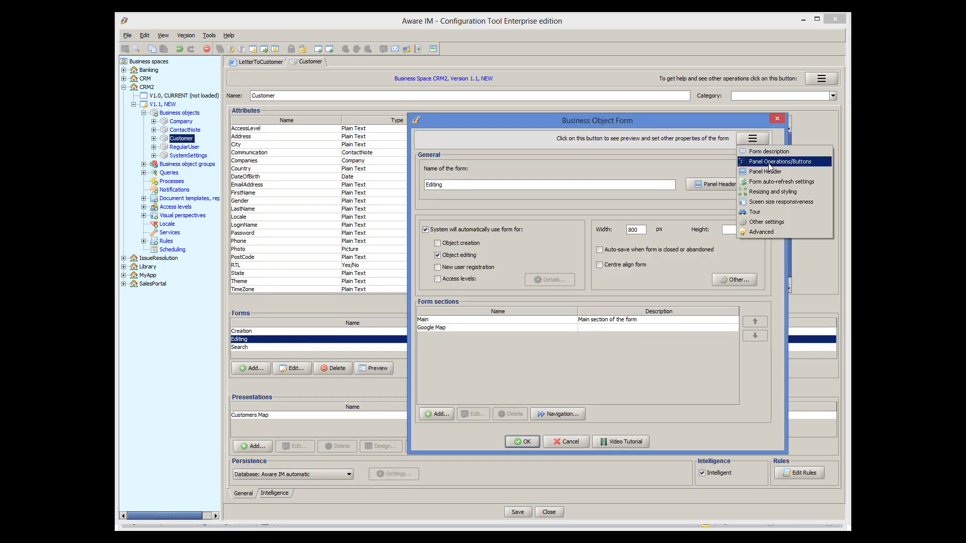
{"action": "left_click", "coordinate": [768, 163]}
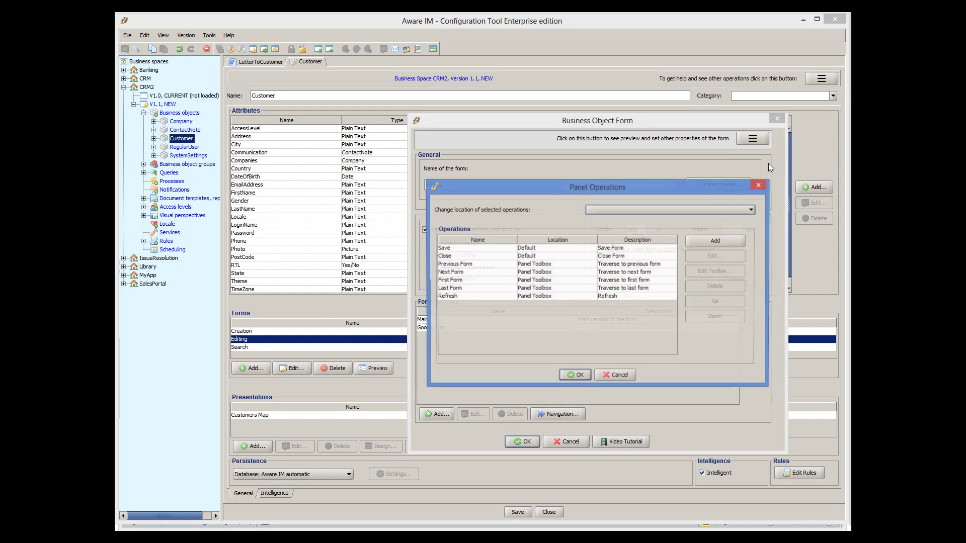
{"action": "left_click", "coordinate": [732, 244]}
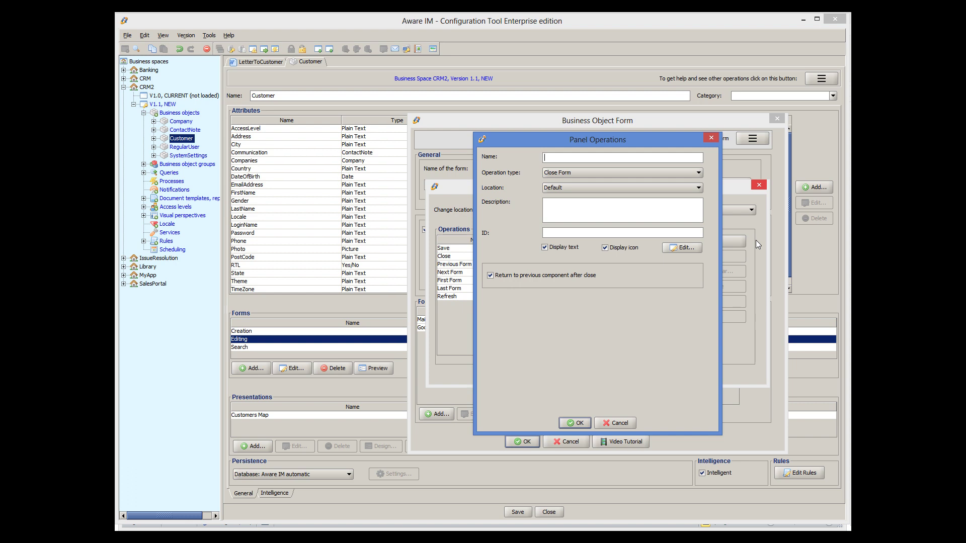
- Define a 'Print Letter' Create Document operation for LetterToCustomer, confirm the dialogs, and save Customer
{"action": "type", "text": "Print Letter"}
{"action": "left_click", "coordinate": [581, 173]}
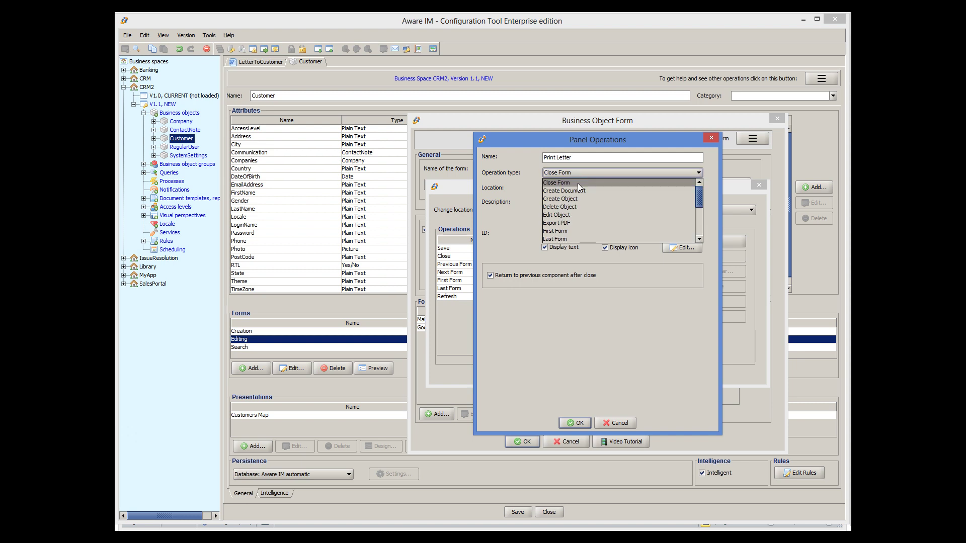
{"action": "left_click", "coordinate": [577, 192]}
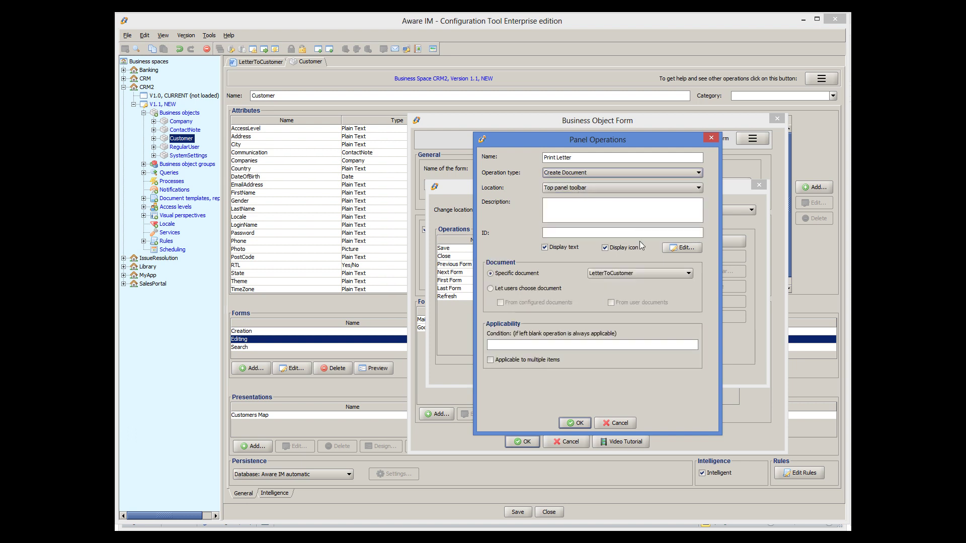
{"action": "left_click", "coordinate": [666, 276]}
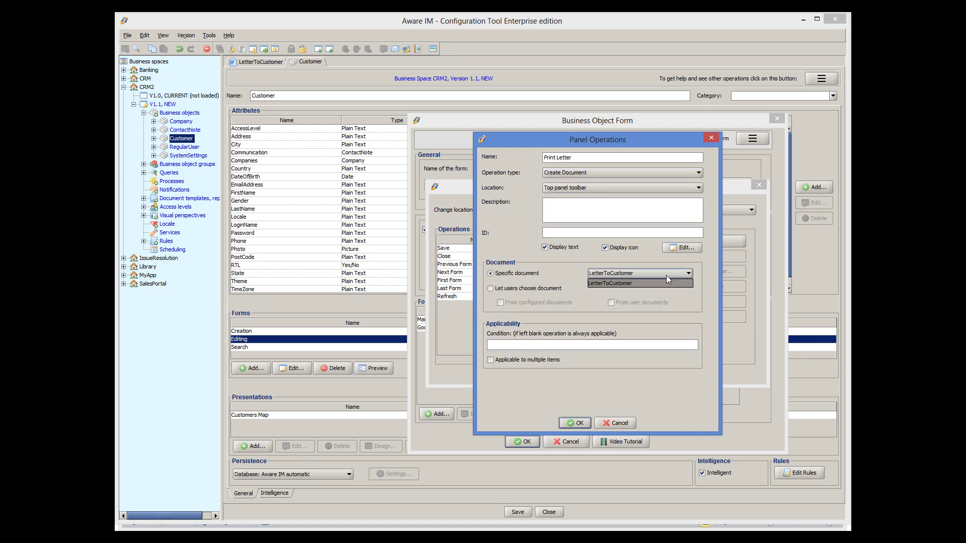
{"action": "left_click", "coordinate": [708, 281]}
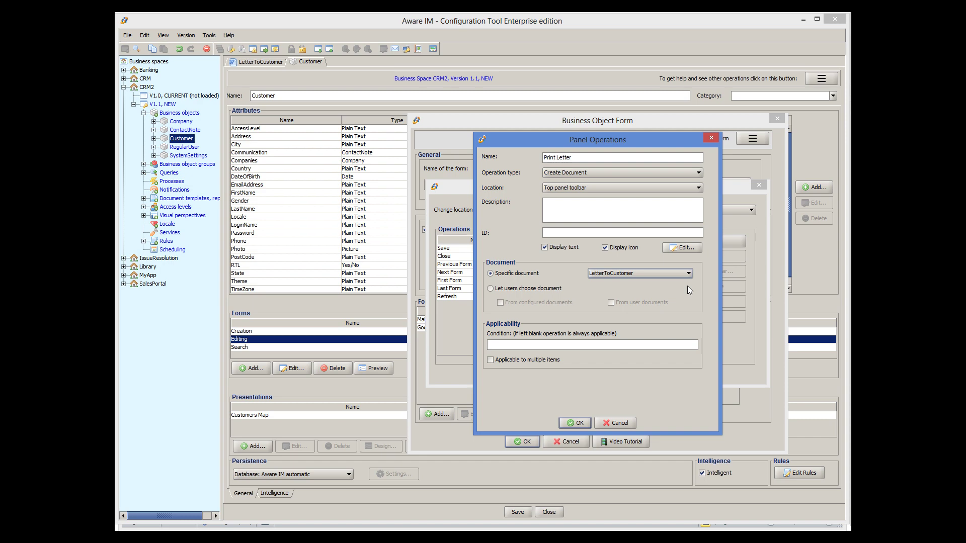
{"action": "left_click", "coordinate": [575, 423]}
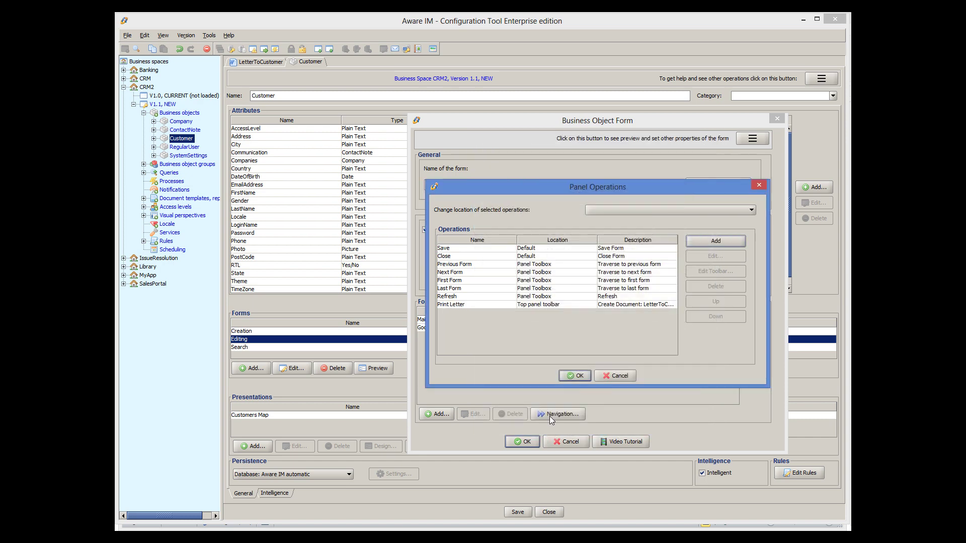
{"action": "left_click", "coordinate": [572, 379]}
{"action": "left_click", "coordinate": [521, 438]}
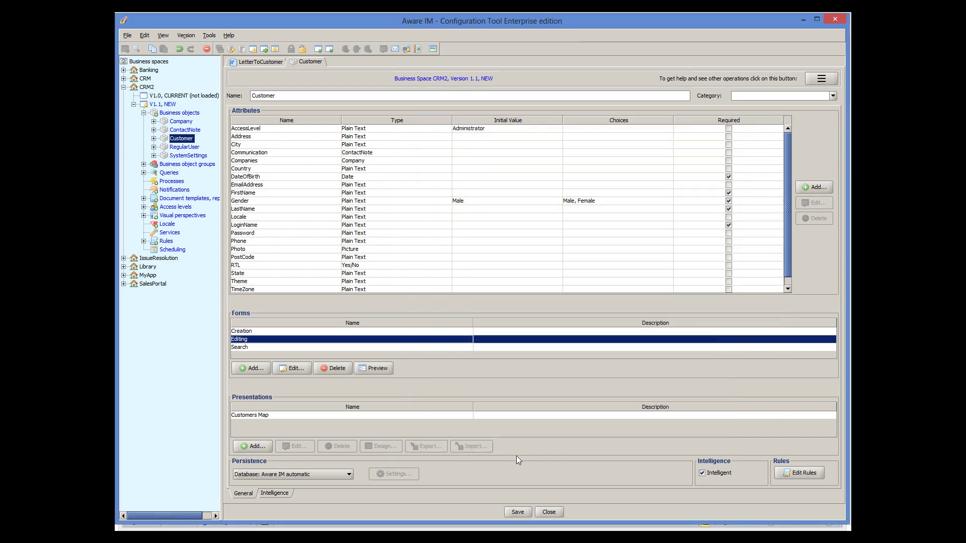
{"action": "left_click", "coordinate": [518, 512]}
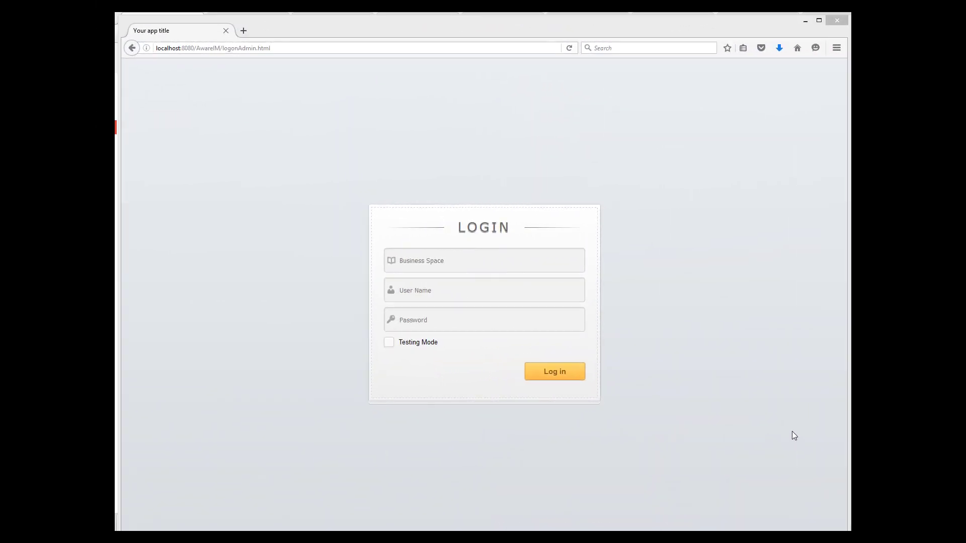
- Log in to business space CRM2 with the user name and password in testing mode
{"action": "left_click", "coordinate": [483, 265]}
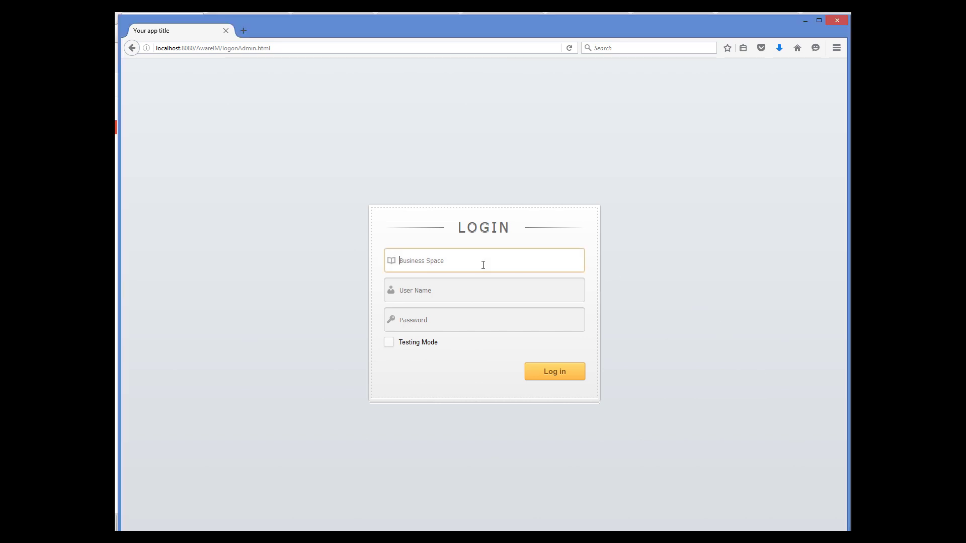
{"action": "type", "text": "CRM2"}
{"action": "key", "text": "Tab"}
{"action": "type", "text": "a"}
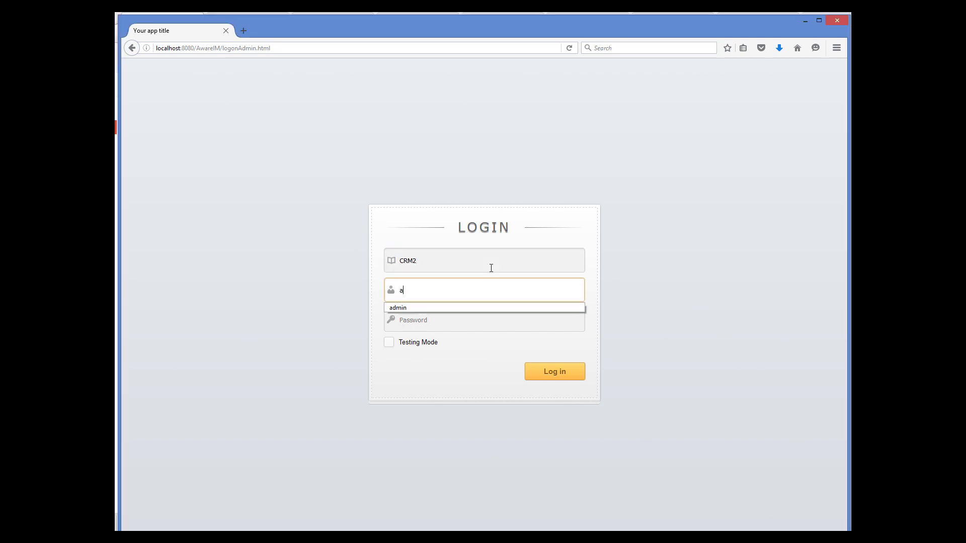
{"action": "type", "text": "dmin"}
{"action": "key", "text": "Tab"}
{"action": "type", "text": "password"}
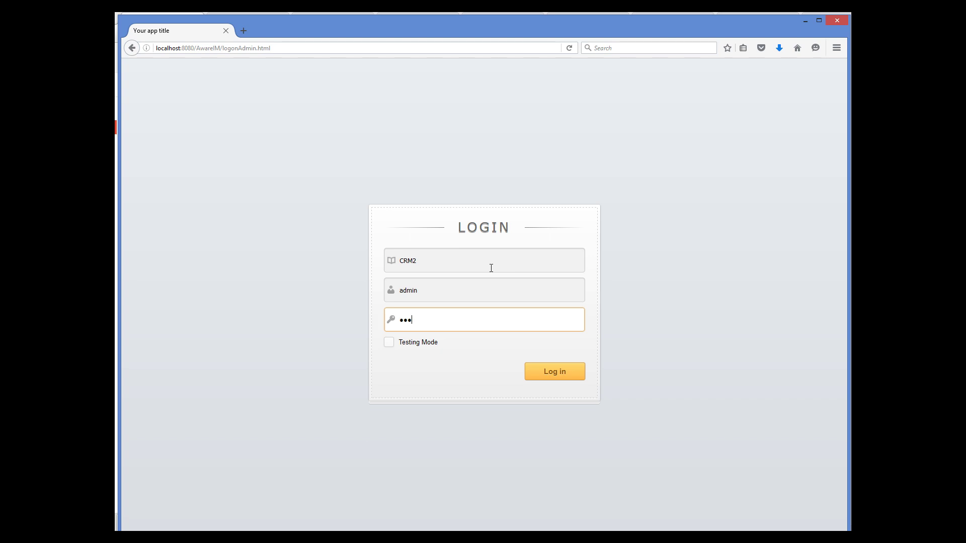
{"action": "left_click", "coordinate": [388, 342]}
{"action": "left_click", "coordinate": [567, 375]}
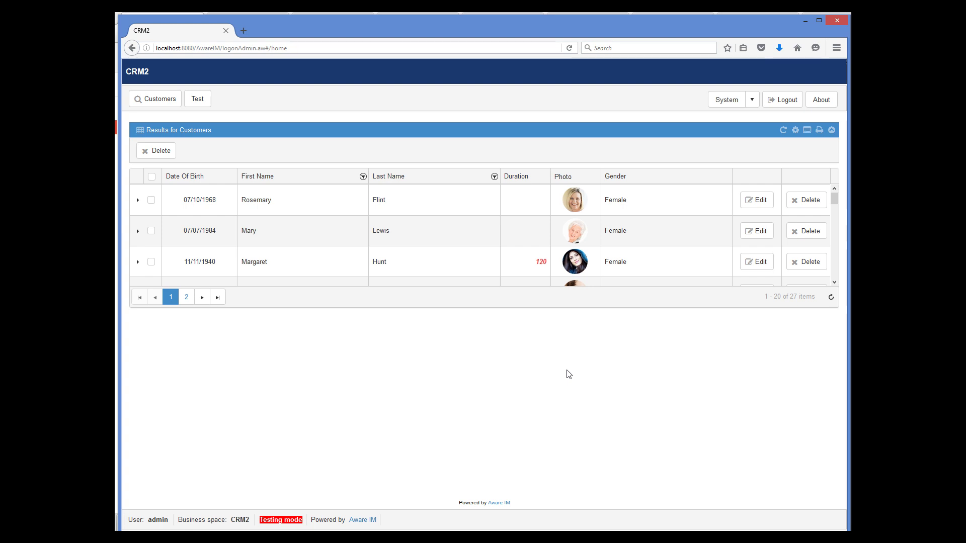
- From the first customer's record, run Print Letter and open LetterToCustomer.doc in Word
{"action": "left_click", "coordinate": [761, 200]}
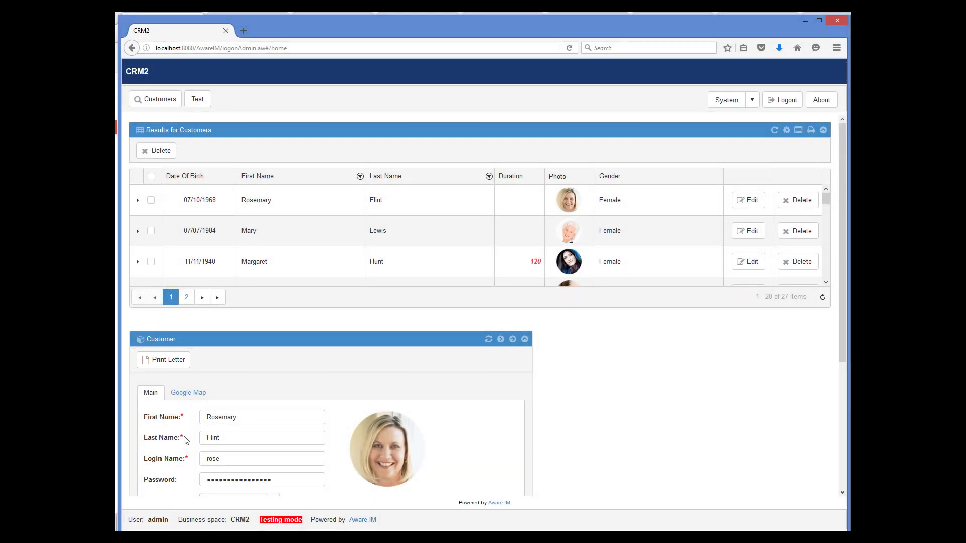
{"action": "left_click", "coordinate": [165, 363]}
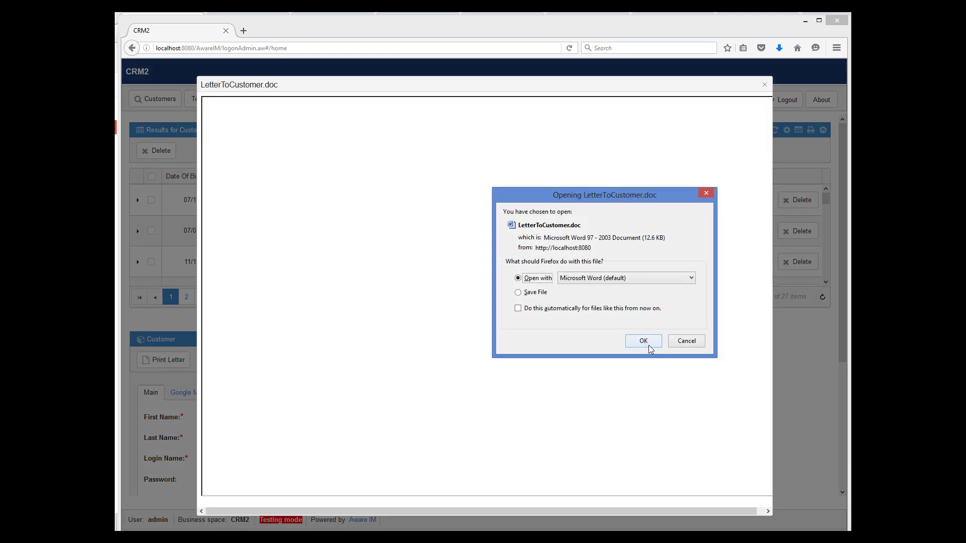
{"action": "left_click", "coordinate": [648, 344]}
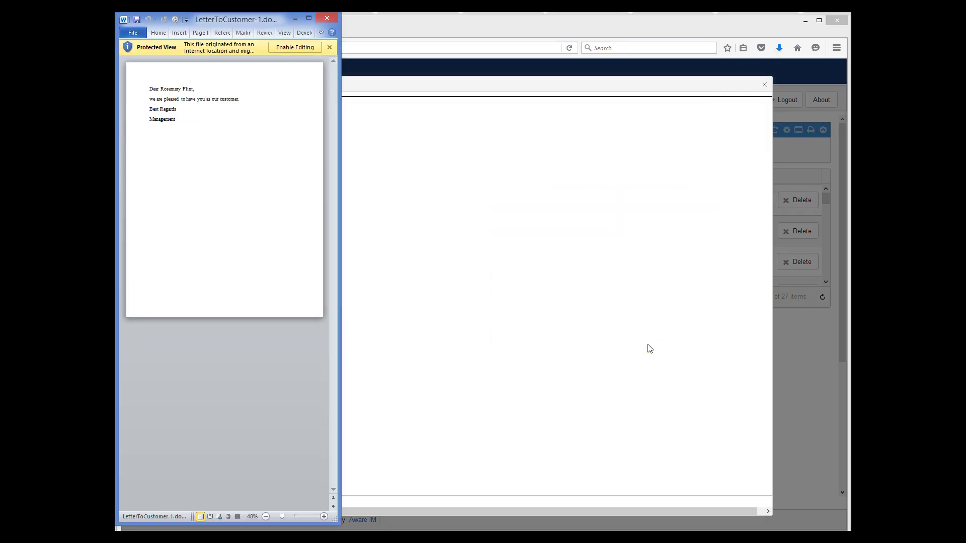
- Widen the Word window to read the generated customer letter
{"action": "left_click_drag", "start_coordinate": [341, 258], "coordinate": [536, 256]}
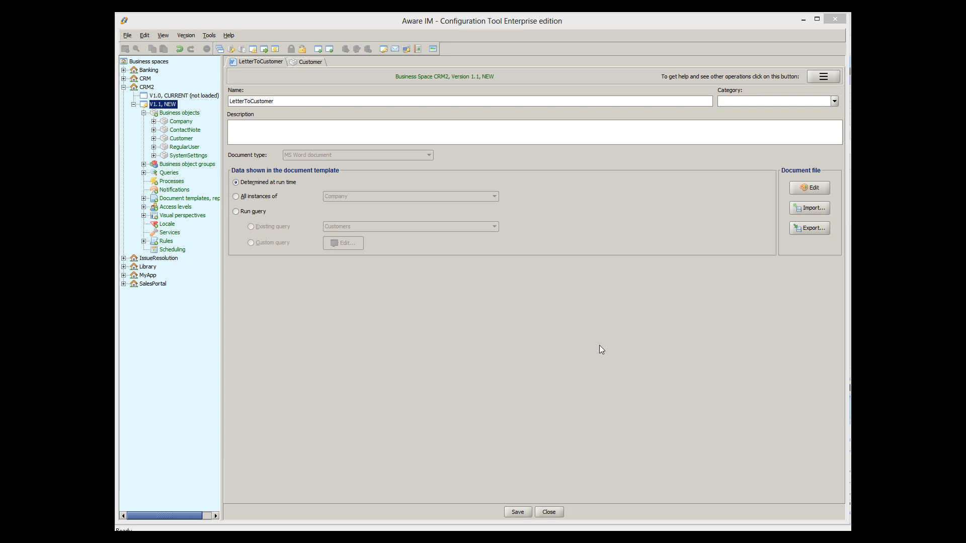
- View ContactNote, then Customer's Communication attribute with multiple values allowed, and cancel without changes
{"action": "double_click", "coordinate": [185, 130]}
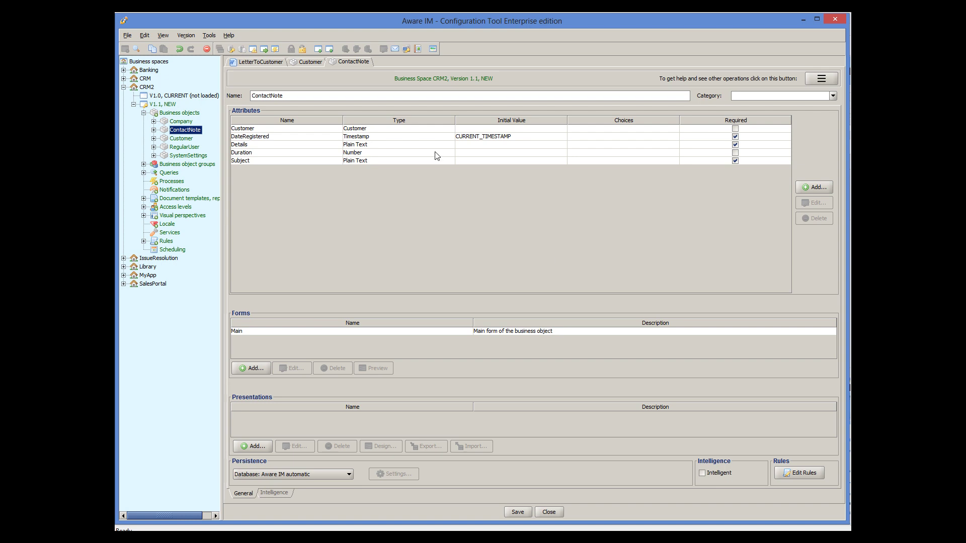
{"action": "left_click", "coordinate": [304, 64]}
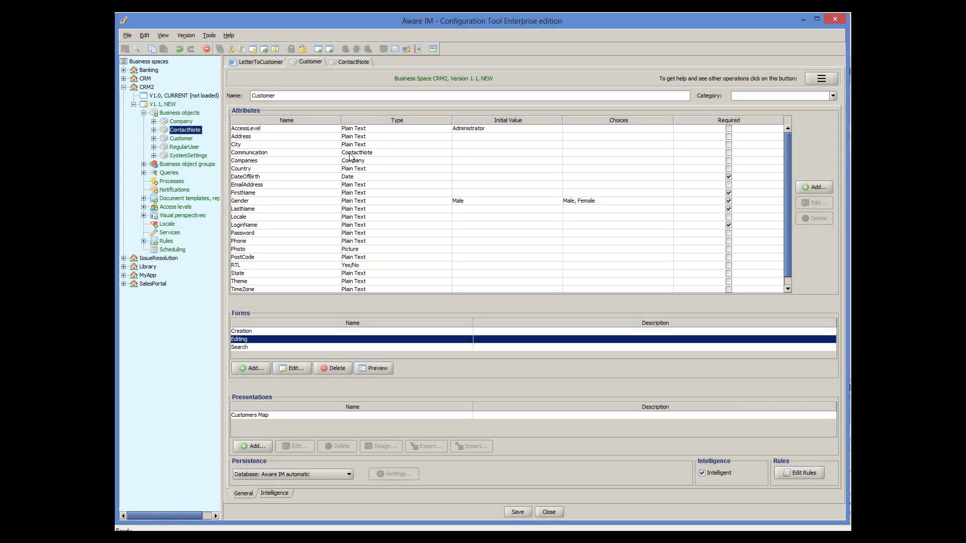
{"action": "double_click", "coordinate": [351, 157]}
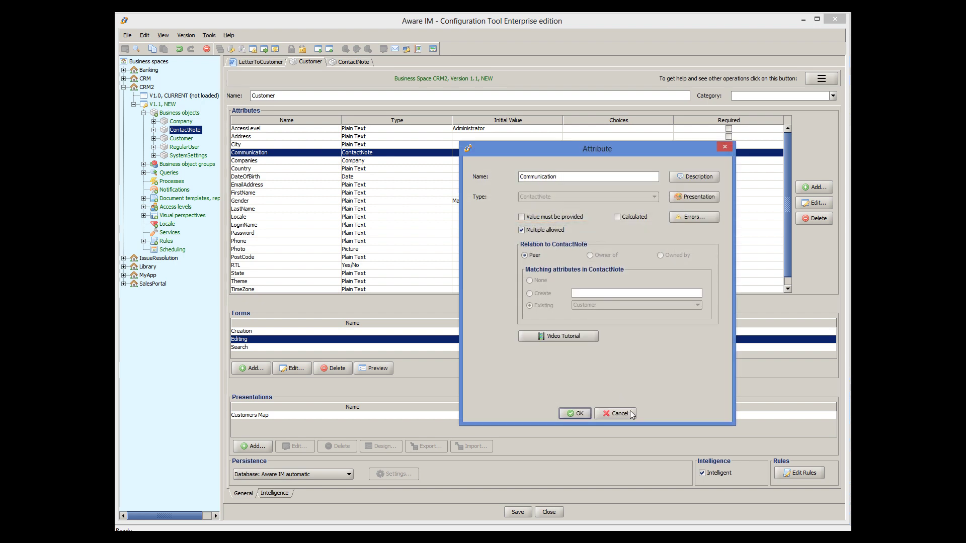
{"action": "left_click", "coordinate": [629, 412]}
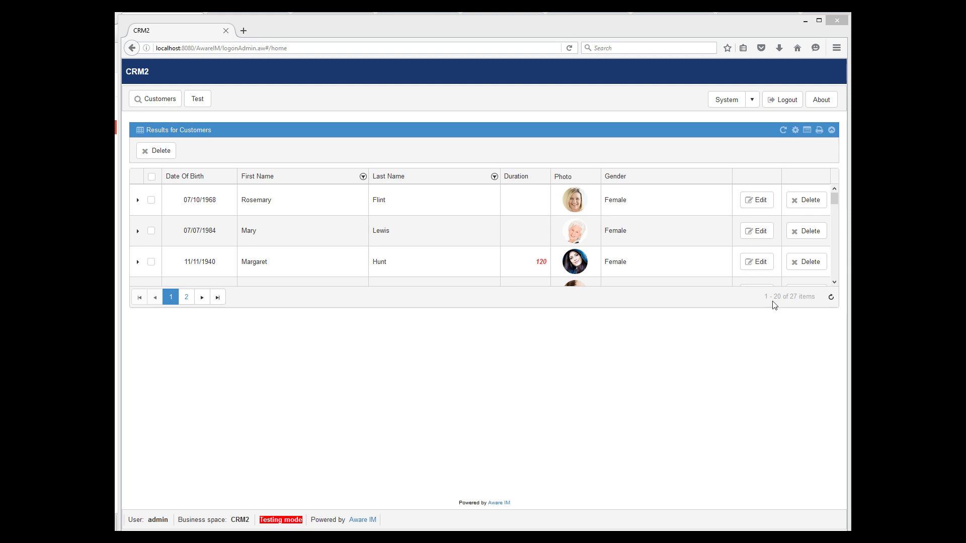
- Review the first customer's Communication tab records, then print the letter again and open it in Word
{"action": "left_click", "coordinate": [761, 206]}
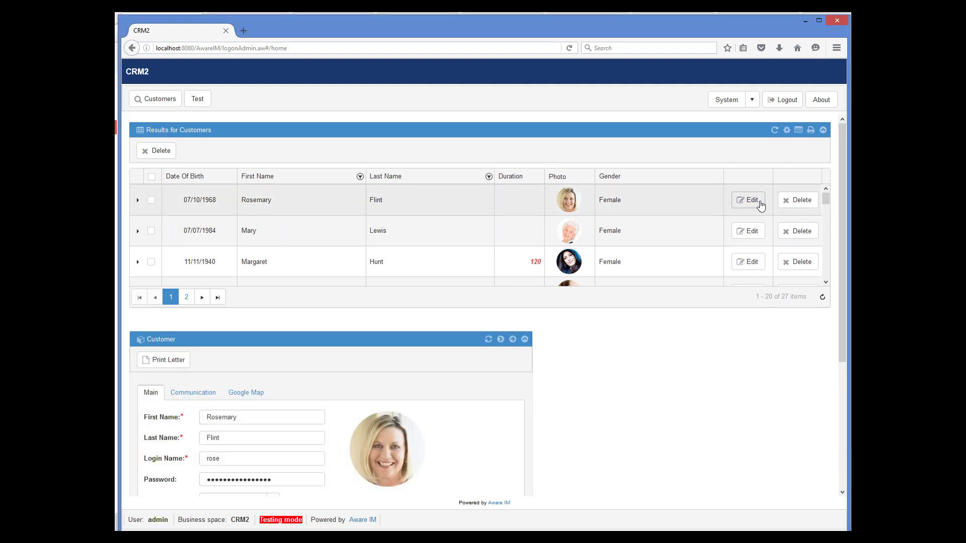
{"action": "left_click", "coordinate": [209, 394]}
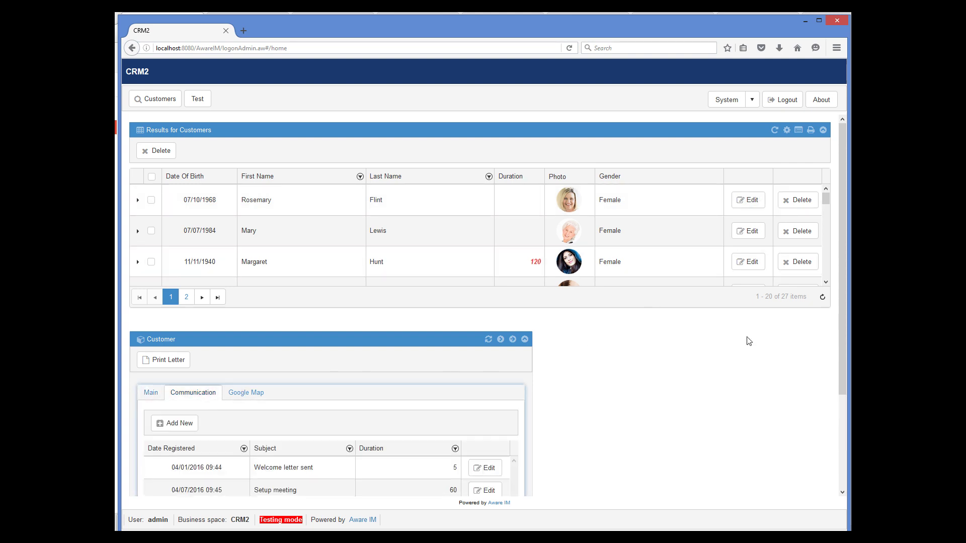
{"action": "scroll", "coordinate": [748, 341], "scroll_direction": "down", "scroll_amount": 3}
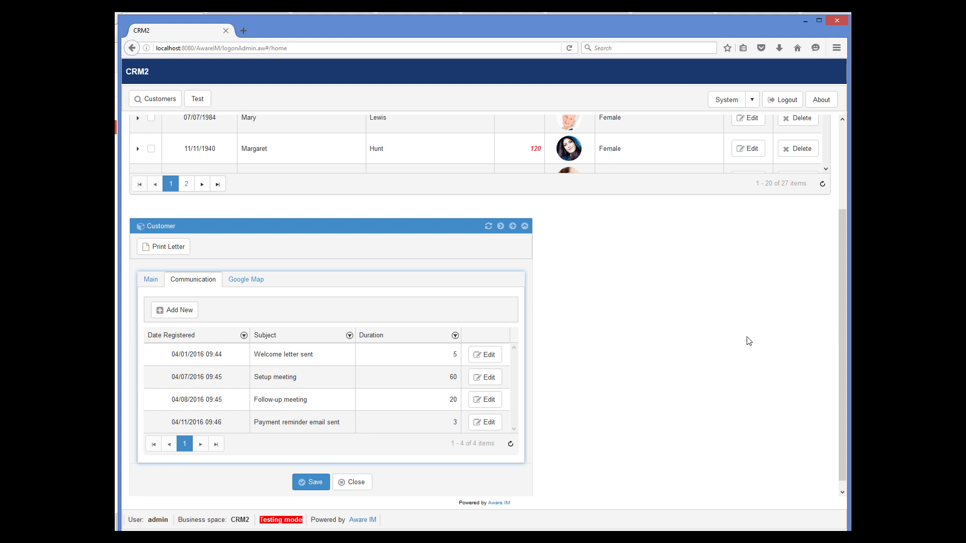
{"action": "left_click", "coordinate": [182, 248]}
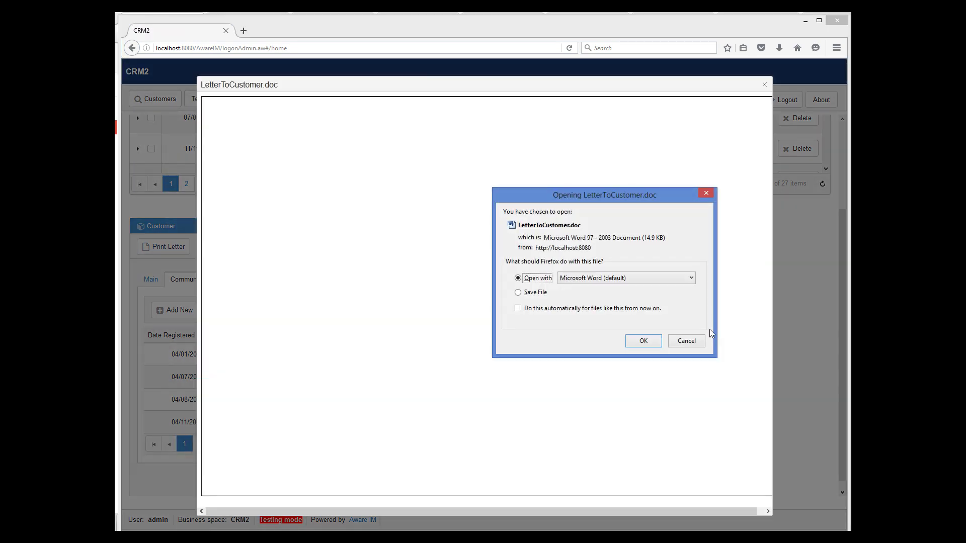
{"action": "left_click", "coordinate": [654, 341]}
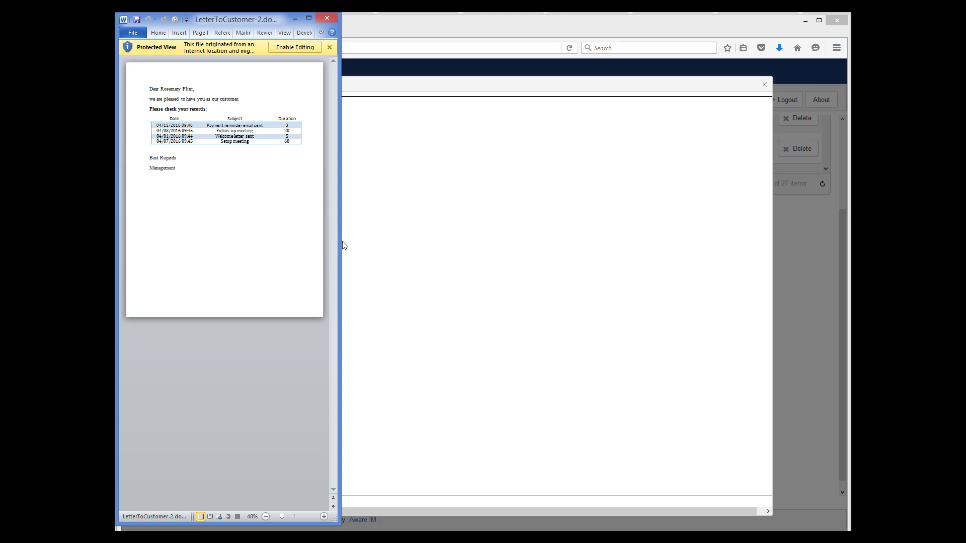
- Widen the Word window to read the regenerated letter with its communication records table
{"action": "left_click_drag", "start_coordinate": [340, 241], "coordinate": [533, 254]}
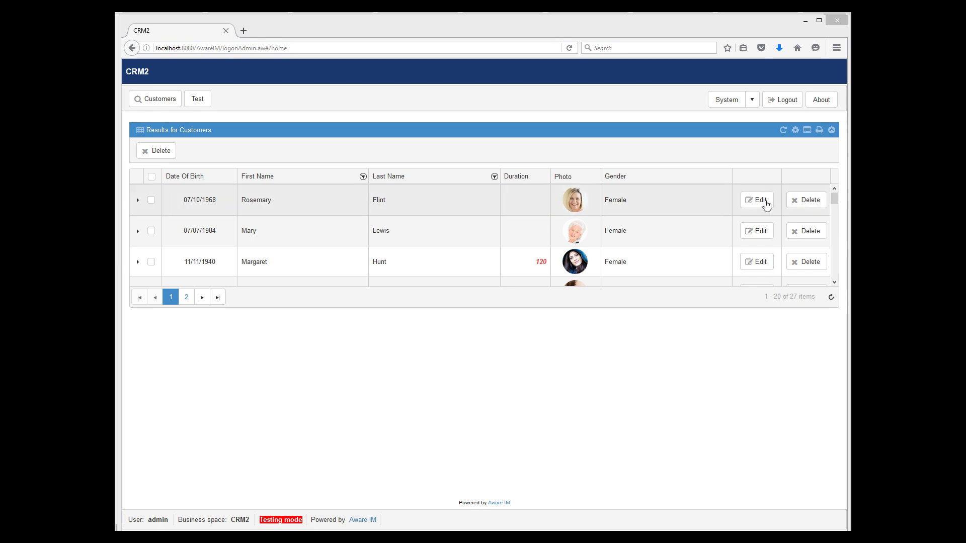
- Edit the first customer, run Print Letter, and open LetterToCustomer-6.doc in Word
{"action": "left_click", "coordinate": [754, 201]}
{"action": "scroll", "coordinate": [723, 416], "scroll_direction": "down", "scroll_amount": 2}
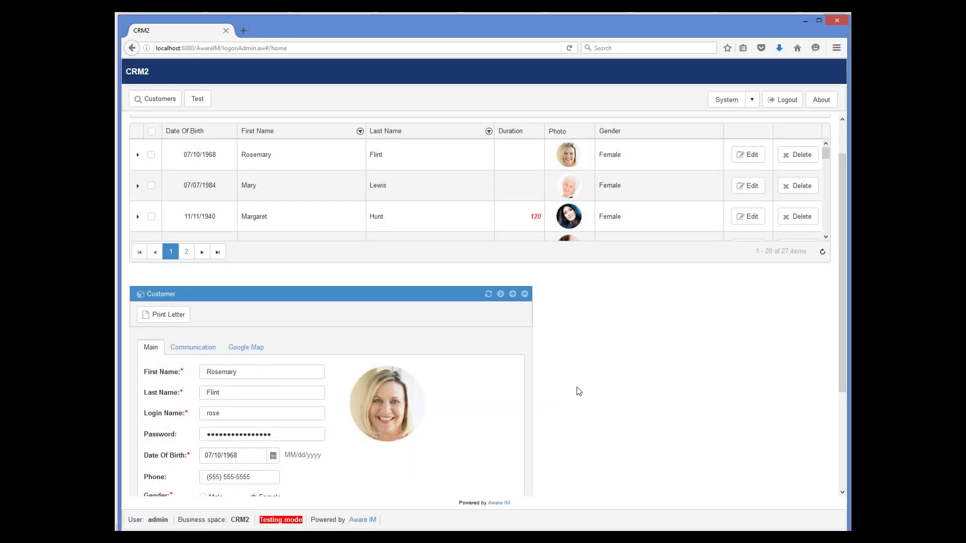
{"action": "left_click", "coordinate": [166, 315]}
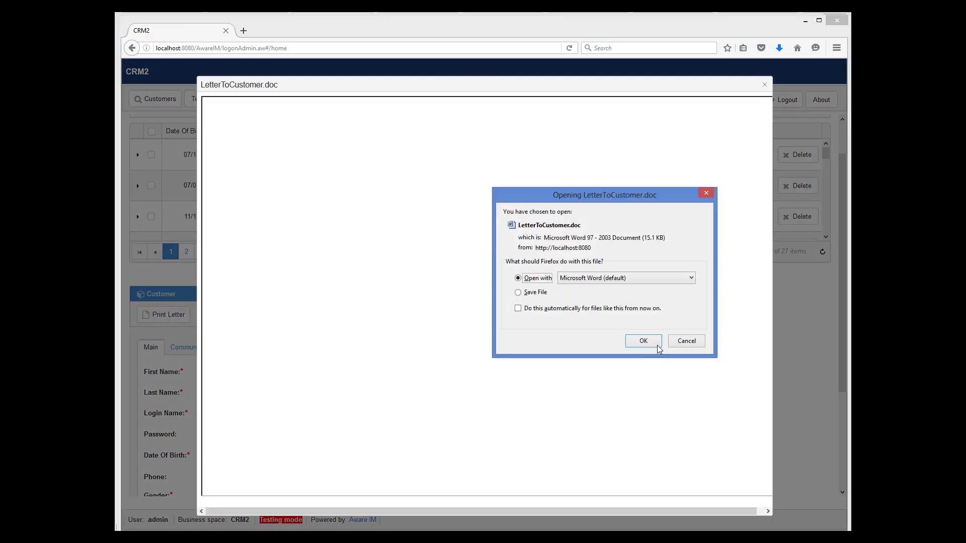
{"action": "left_click", "coordinate": [657, 345]}
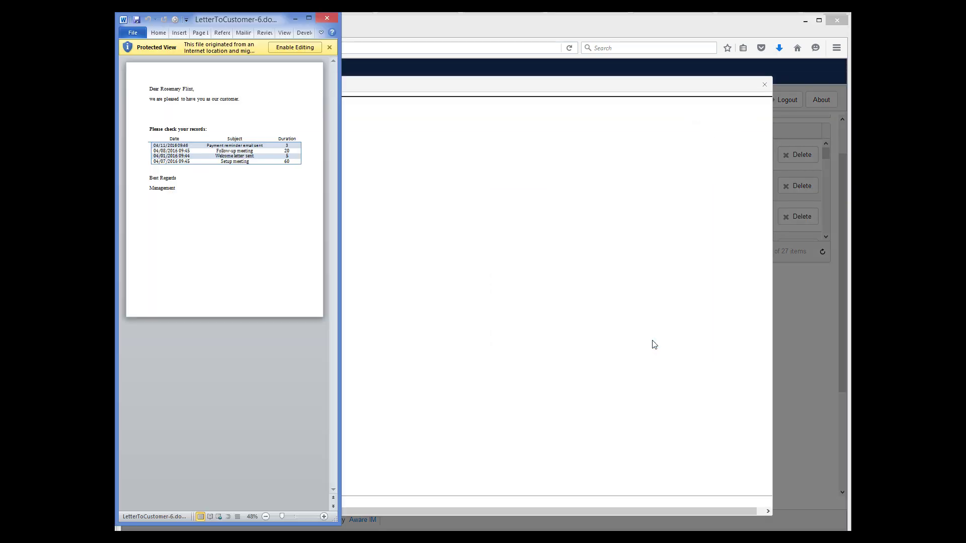
- Read the generated letter, which has no under-18 line, then close Word and the LetterToCustomer.doc popup
{"action": "left_click_drag", "start_coordinate": [340, 242], "coordinate": [556, 246]}
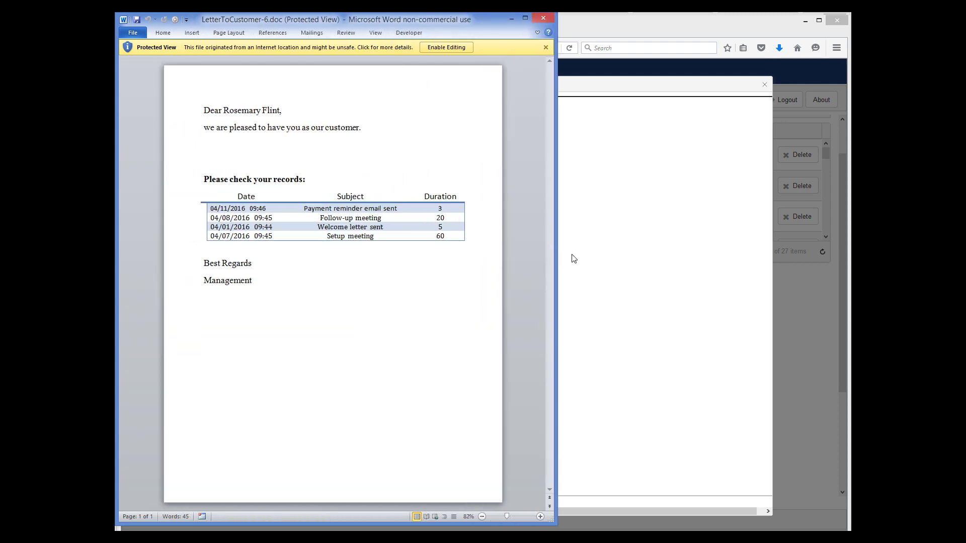
{"action": "left_click", "coordinate": [541, 18]}
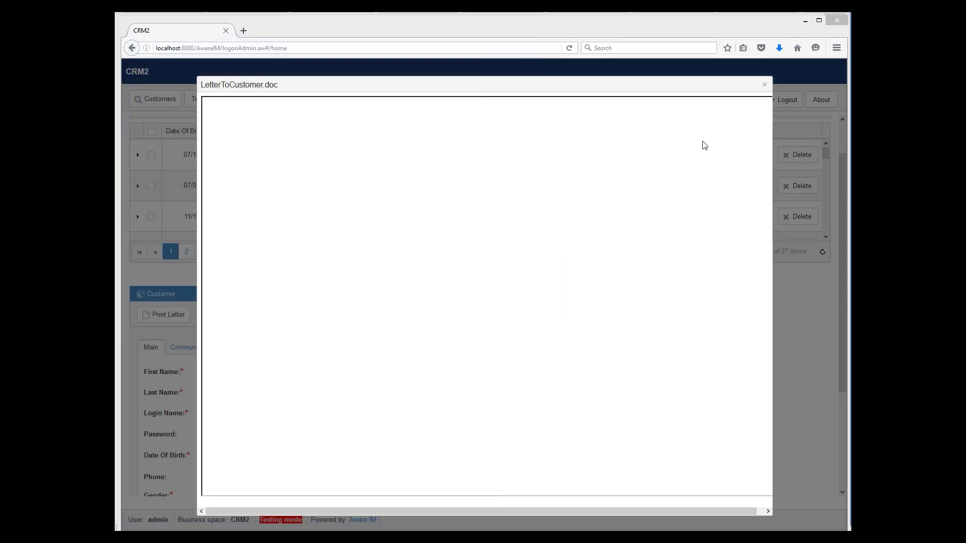
{"action": "left_click", "coordinate": [765, 84]}
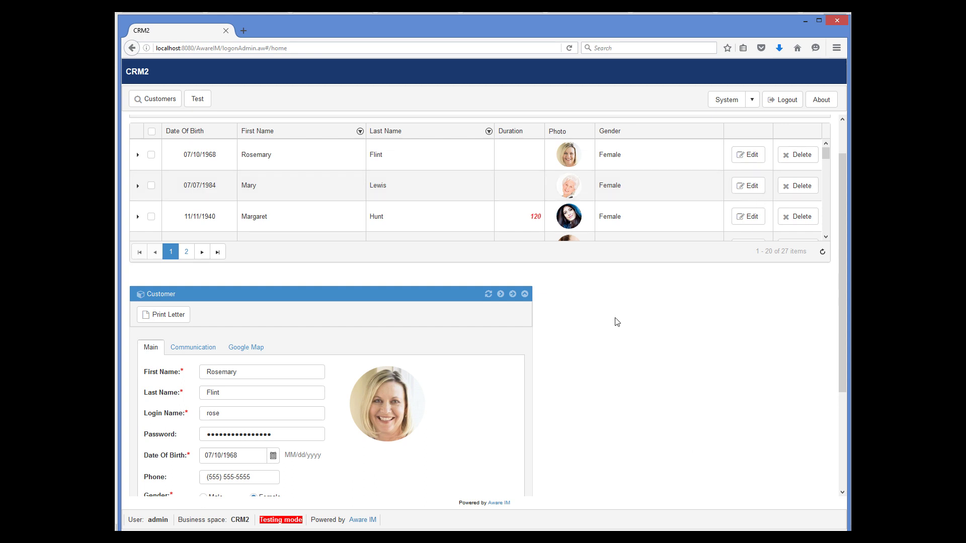
- Change the customer's birth year to 2008 (07/10/2008), save, and print her letter again
{"action": "left_click_drag", "start_coordinate": [243, 455], "coordinate": [225, 454]}
{"action": "type", "text": "2008"}
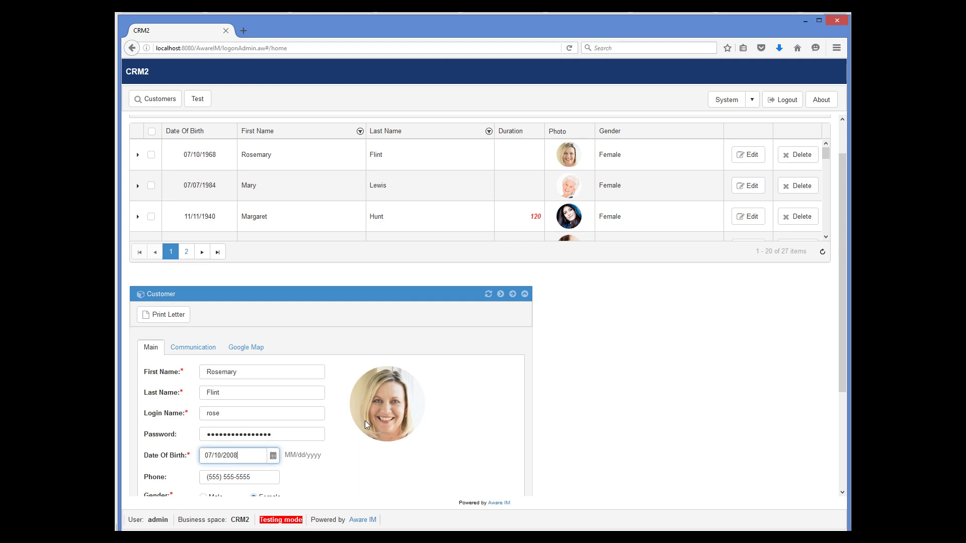
{"action": "left_click", "coordinate": [616, 425]}
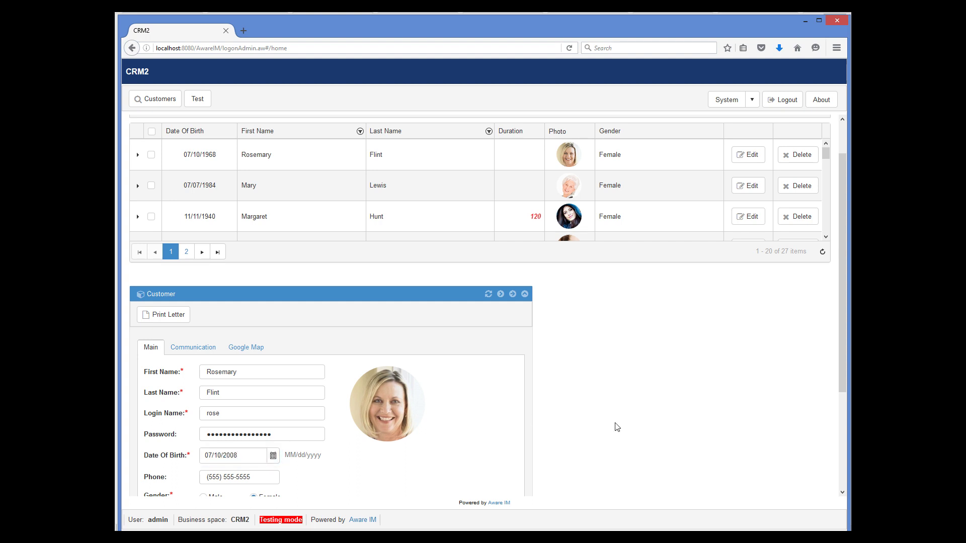
{"action": "scroll", "coordinate": [614, 424], "scroll_direction": "down", "scroll_amount": 3}
{"action": "left_click", "coordinate": [313, 480]}
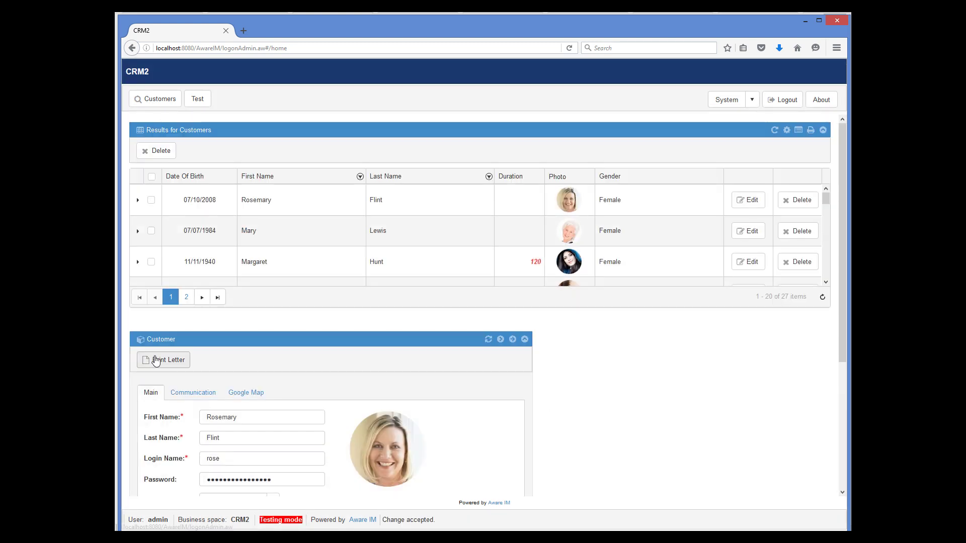
{"action": "left_click", "coordinate": [161, 360]}
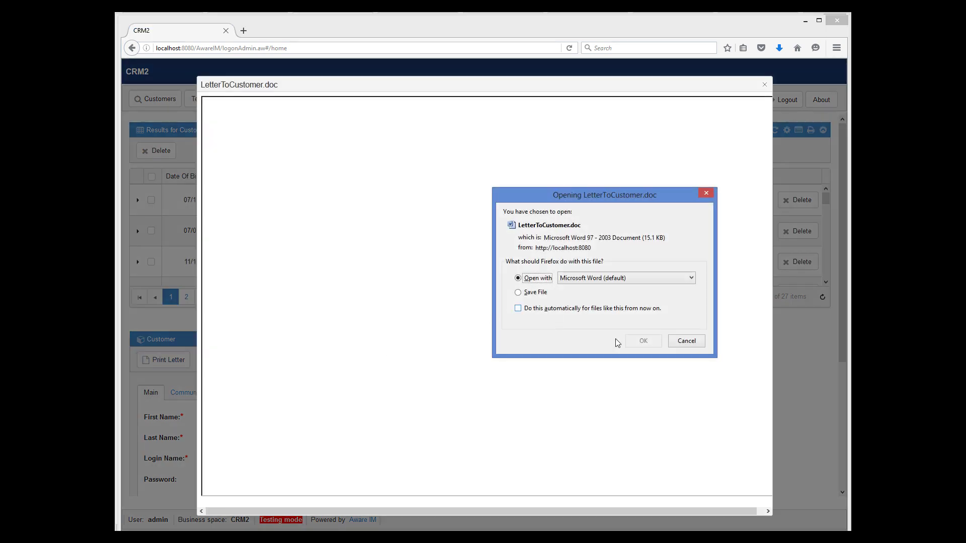
- Open the regenerated letter in Word and read its 'You are less than 18 years old!' line
{"action": "left_click", "coordinate": [650, 341]}
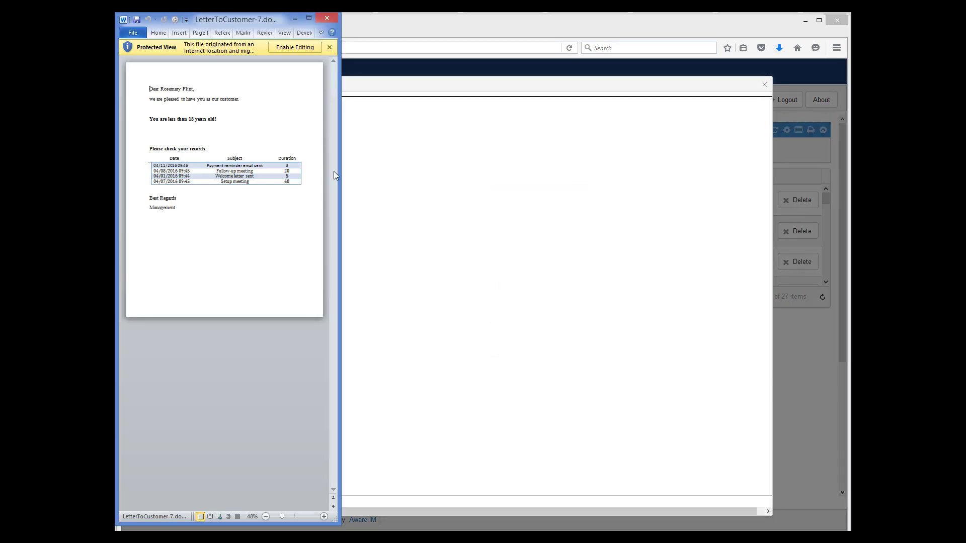
{"action": "left_click_drag", "start_coordinate": [340, 173], "coordinate": [552, 190]}
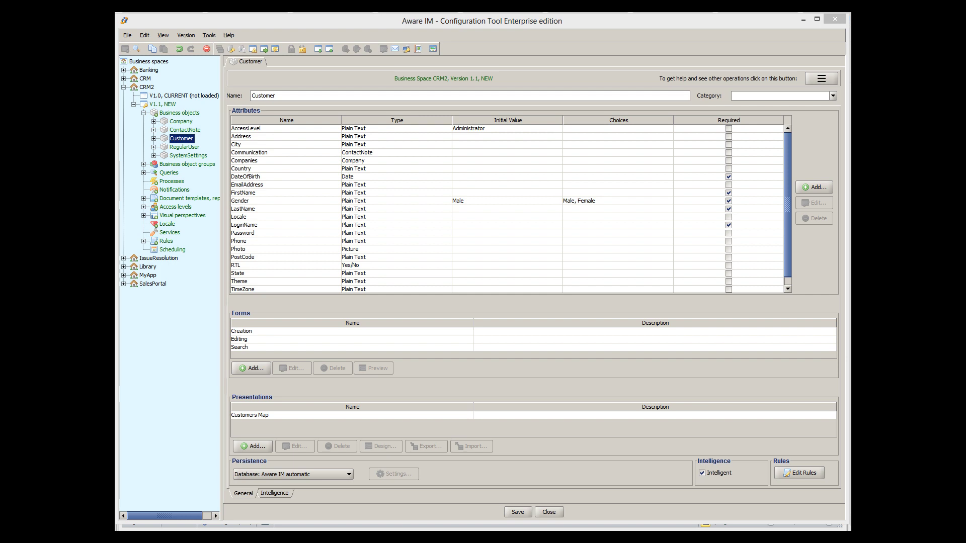
- Create a new Customer attribute named CV of type Document
{"action": "left_click", "coordinate": [820, 189]}
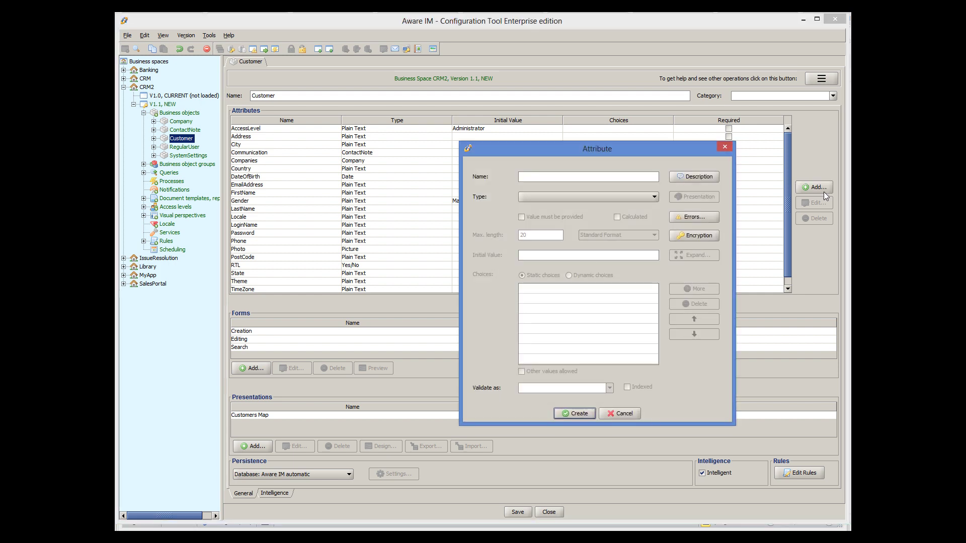
{"action": "type", "text": "CV"}
{"action": "left_click", "coordinate": [602, 194]}
{"action": "left_click", "coordinate": [558, 216]}
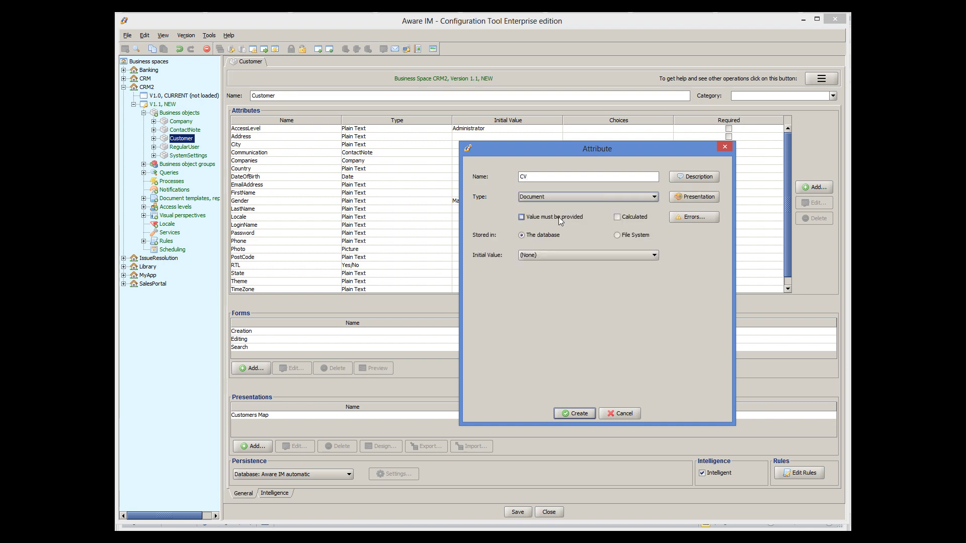
{"action": "left_click", "coordinate": [574, 413]}
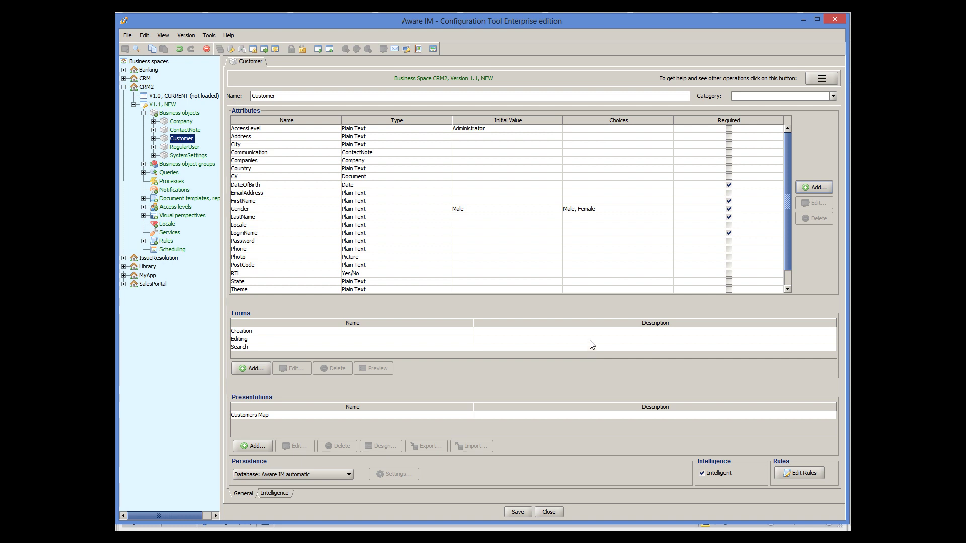
- Insert CV into the Main section of the Customer Editing form and confirm
{"action": "double_click", "coordinate": [394, 340]}
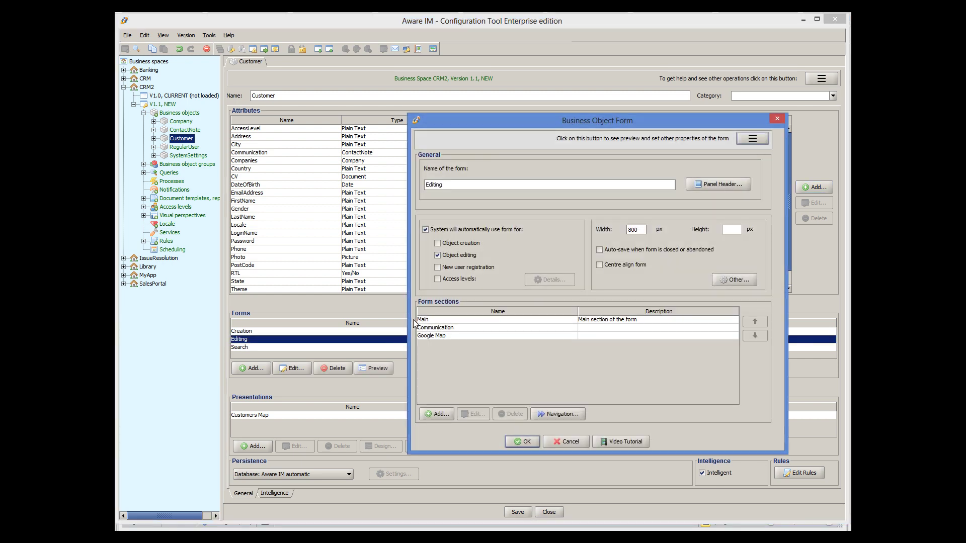
{"action": "double_click", "coordinate": [424, 321]}
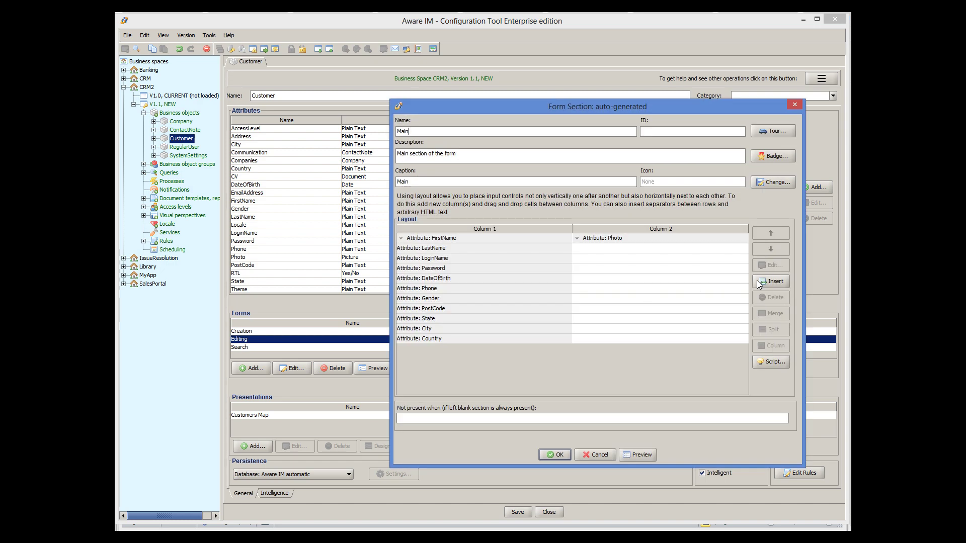
{"action": "left_click", "coordinate": [761, 282]}
{"action": "left_click", "coordinate": [496, 255]}
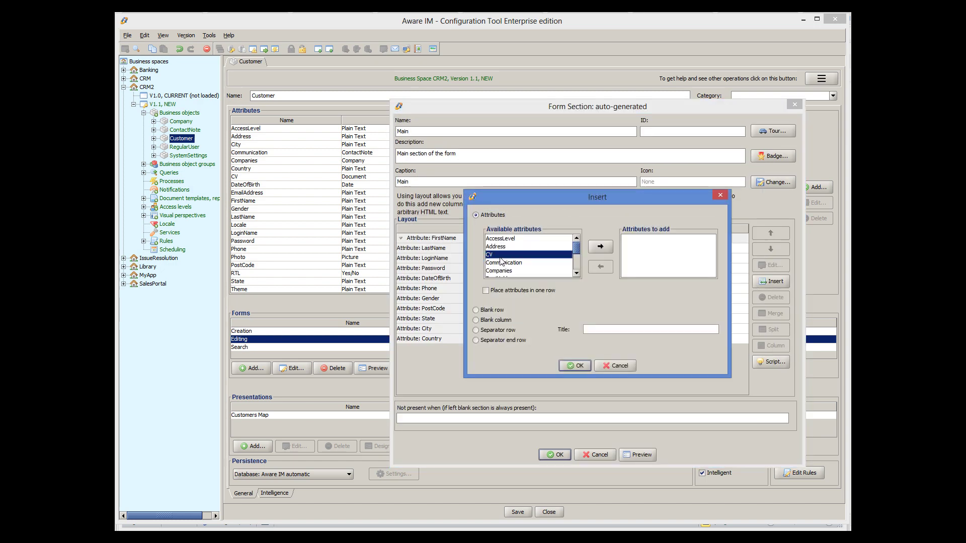
{"action": "left_click", "coordinate": [600, 246]}
{"action": "left_click", "coordinate": [578, 366]}
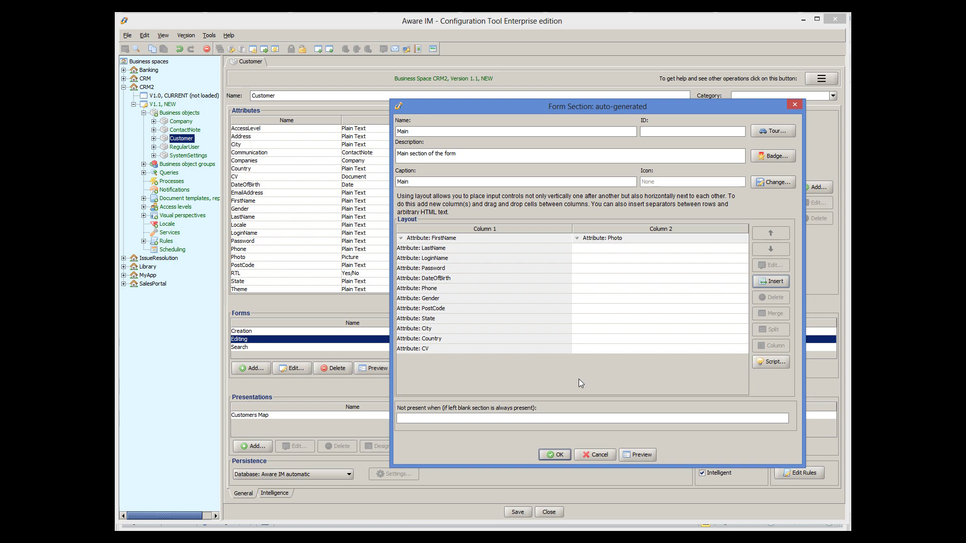
{"action": "left_click", "coordinate": [567, 454]}
{"action": "left_click", "coordinate": [532, 445]}
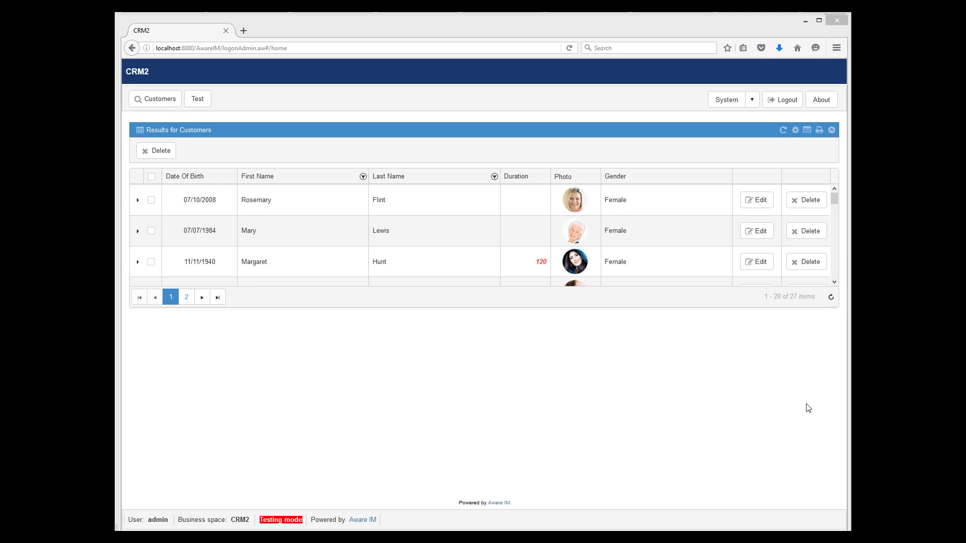
- Upload Approval.docx from the Temp folder as the first customer's CV, then close the form
{"action": "left_click", "coordinate": [750, 203]}
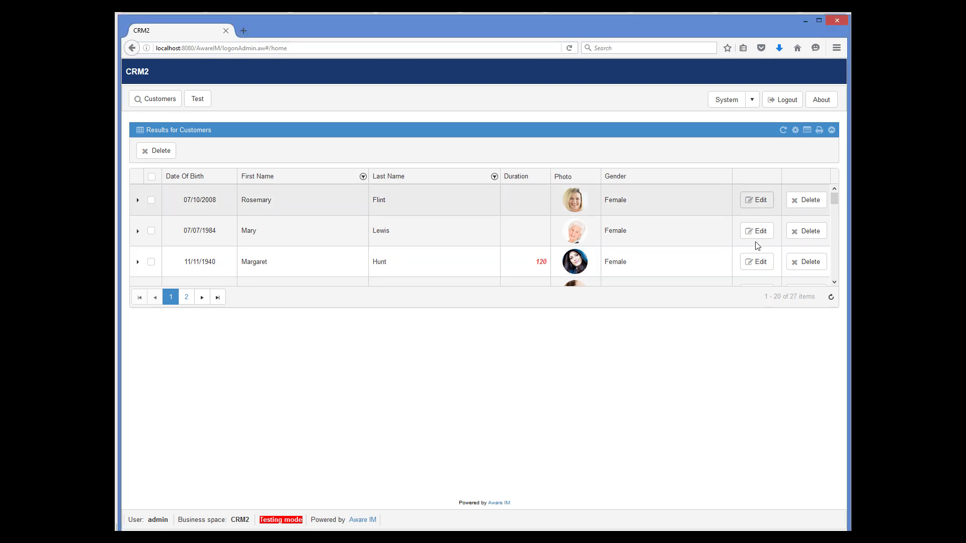
{"action": "scroll", "coordinate": [754, 345], "scroll_direction": "down", "scroll_amount": 3}
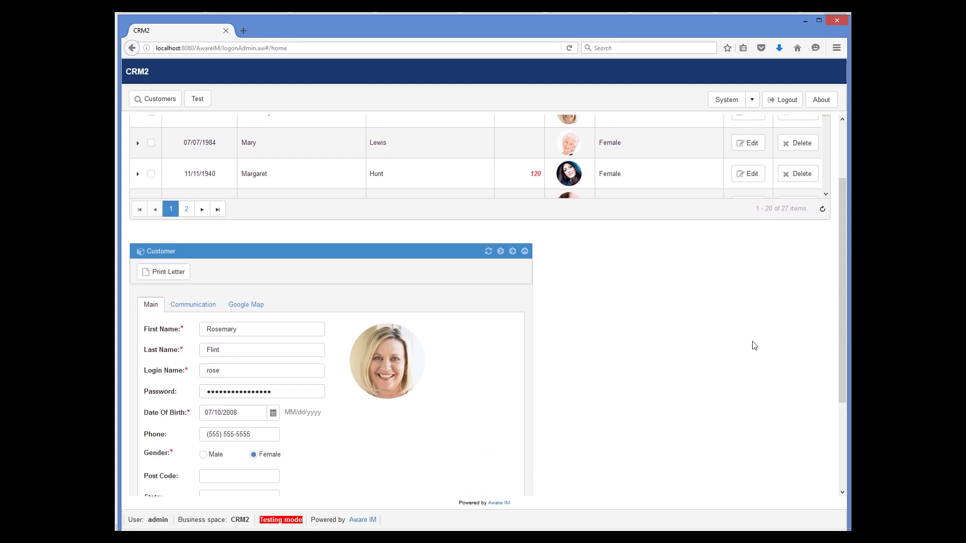
{"action": "scroll", "coordinate": [754, 346], "scroll_direction": "down", "scroll_amount": 1}
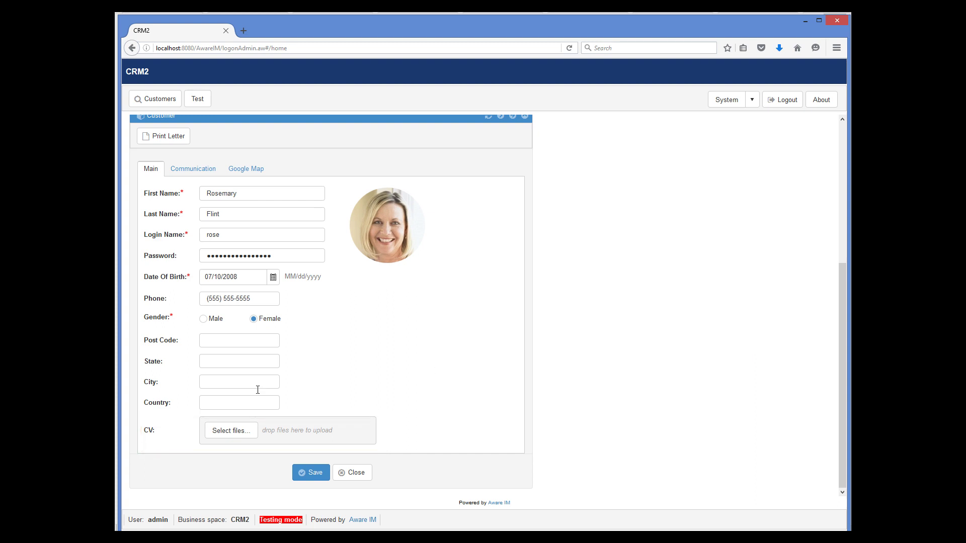
{"action": "left_click", "coordinate": [249, 430]}
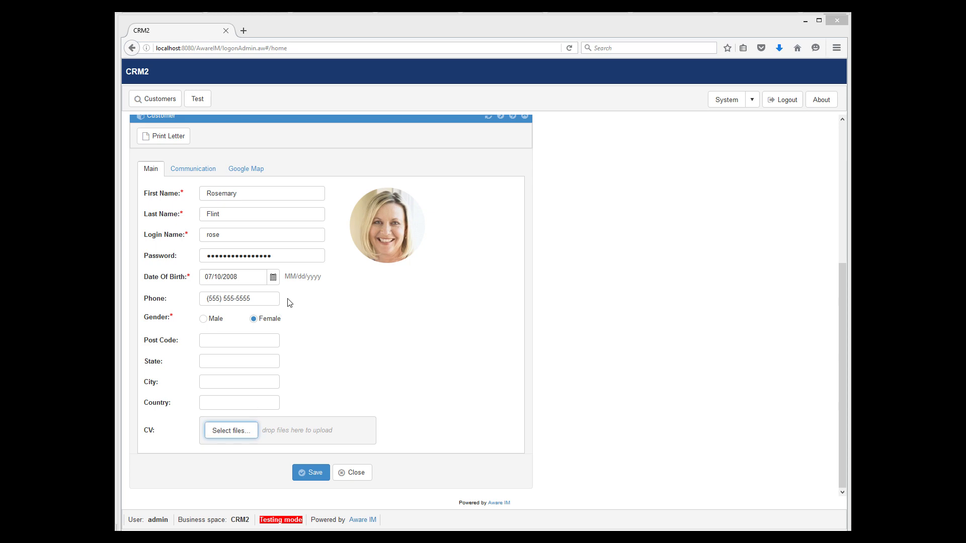
{"action": "left_click", "coordinate": [316, 126]}
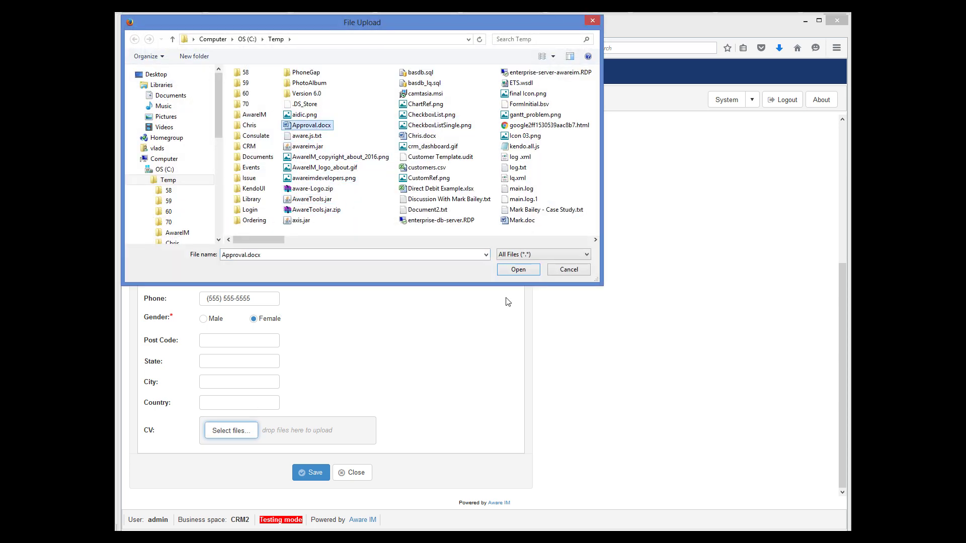
{"action": "left_click", "coordinate": [523, 269]}
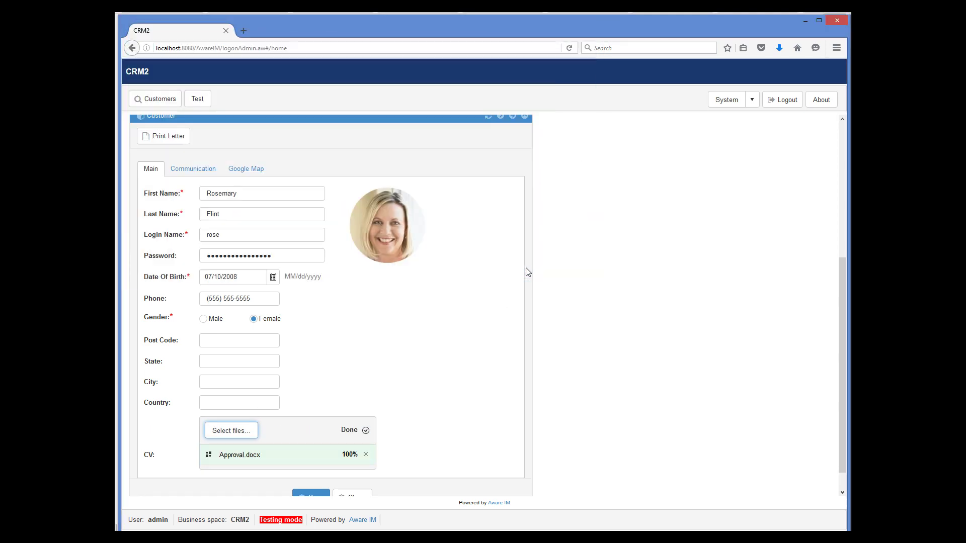
{"action": "scroll", "coordinate": [542, 298], "scroll_direction": "down", "scroll_amount": 1}
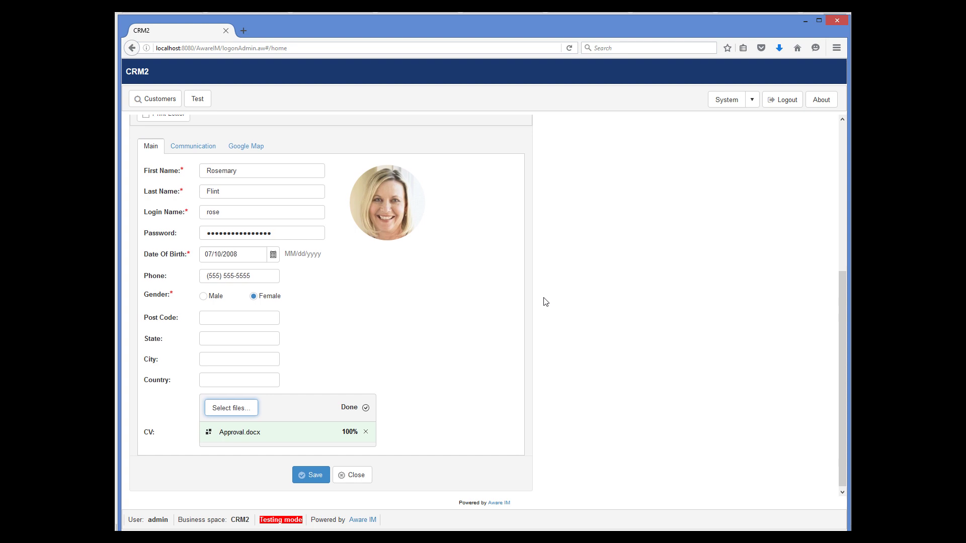
{"action": "left_click", "coordinate": [367, 475]}
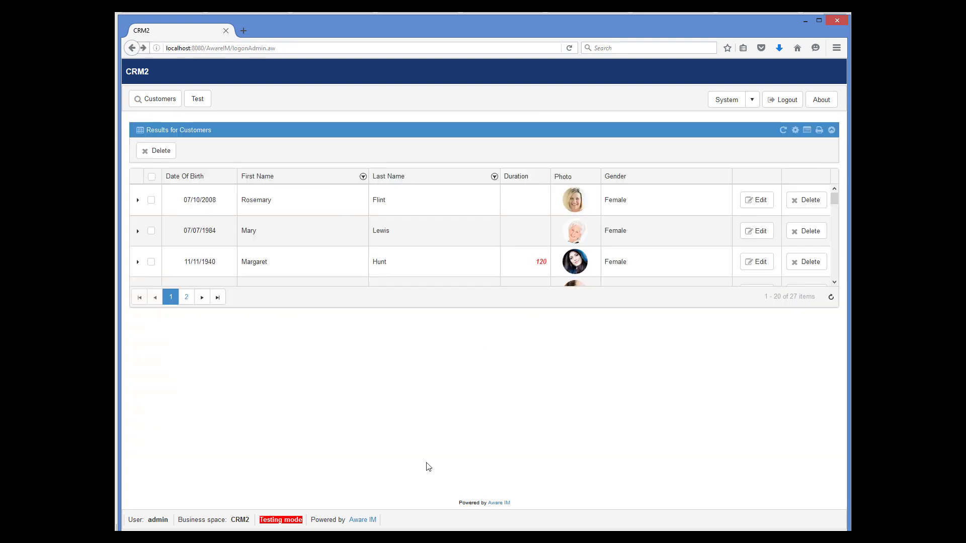
- Reopen the first customer and check the Approval.docx CV, cancelling both the open and remove prompts
{"action": "left_click", "coordinate": [755, 202]}
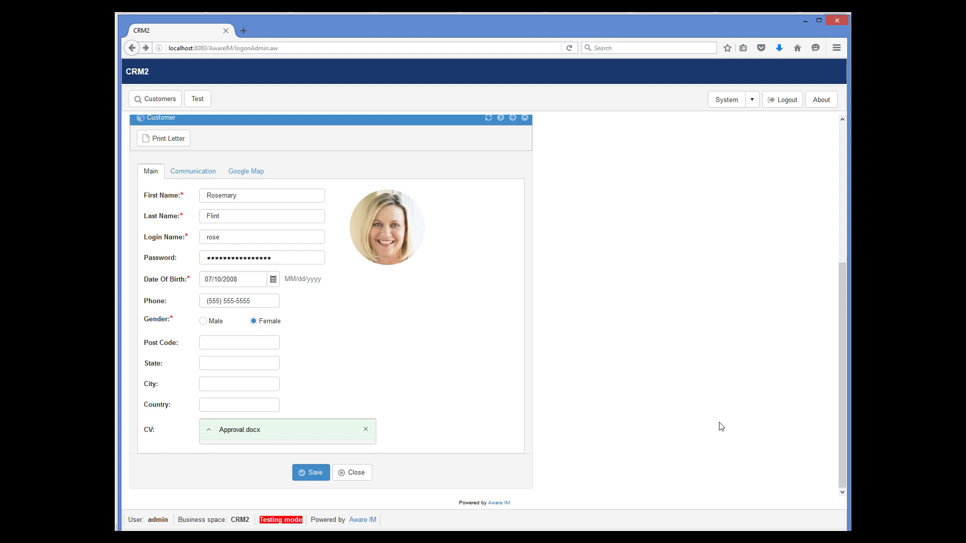
{"action": "left_click", "coordinate": [259, 430]}
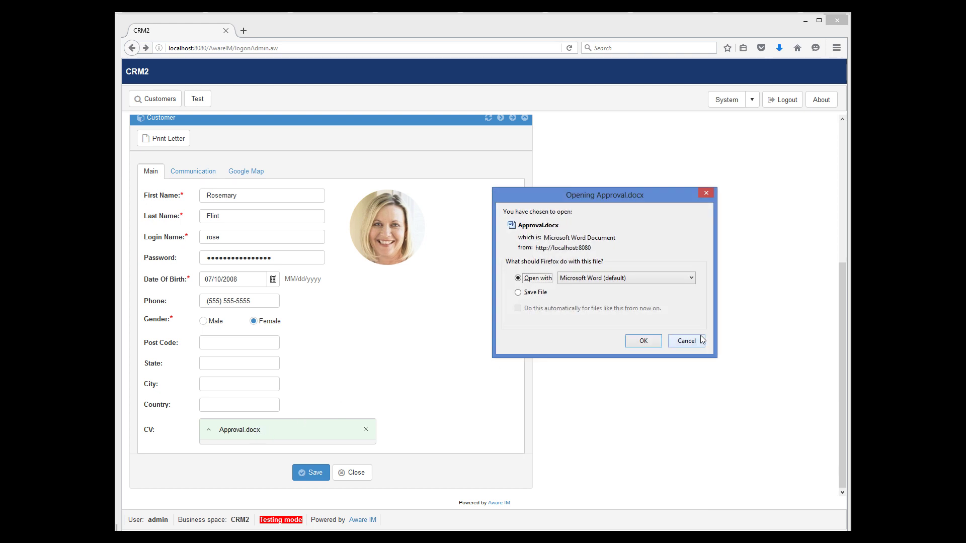
{"action": "left_click", "coordinate": [694, 340]}
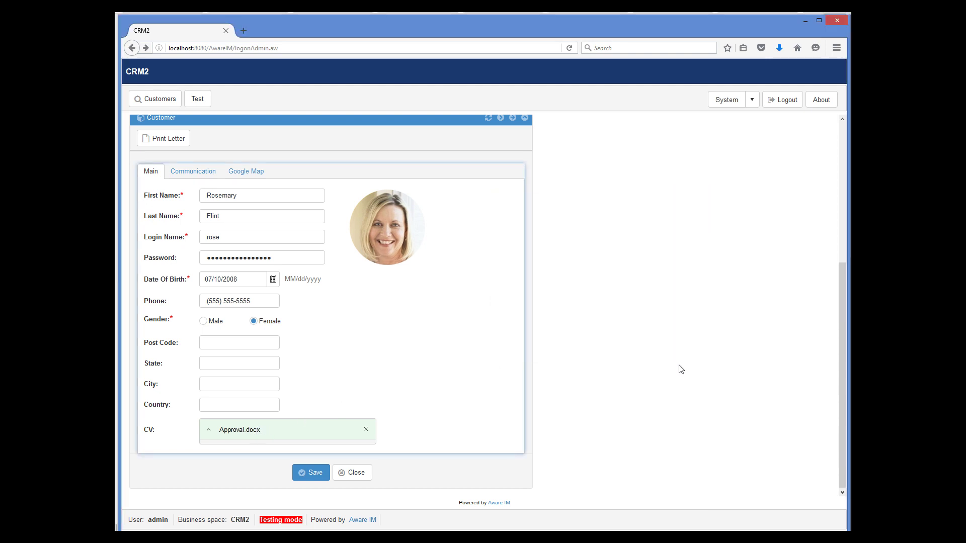
{"action": "left_click", "coordinate": [366, 429]}
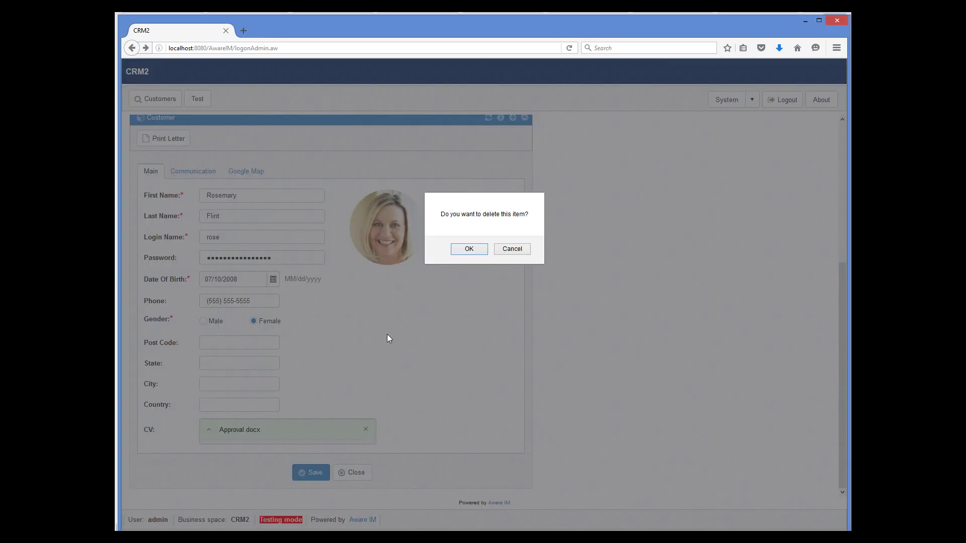
{"action": "left_click", "coordinate": [528, 248]}
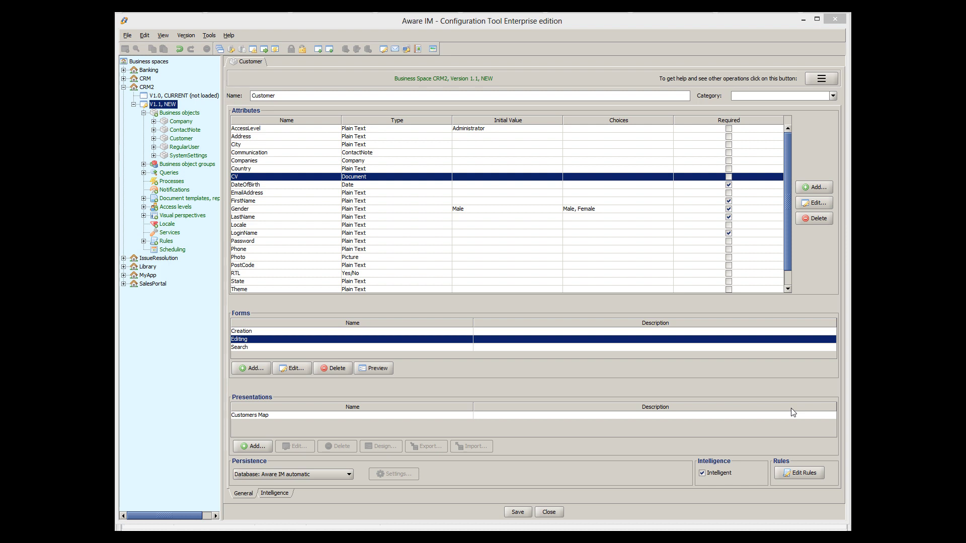
- Switch the CV attribute's storage from the database to File System
{"action": "double_click", "coordinate": [568, 181]}
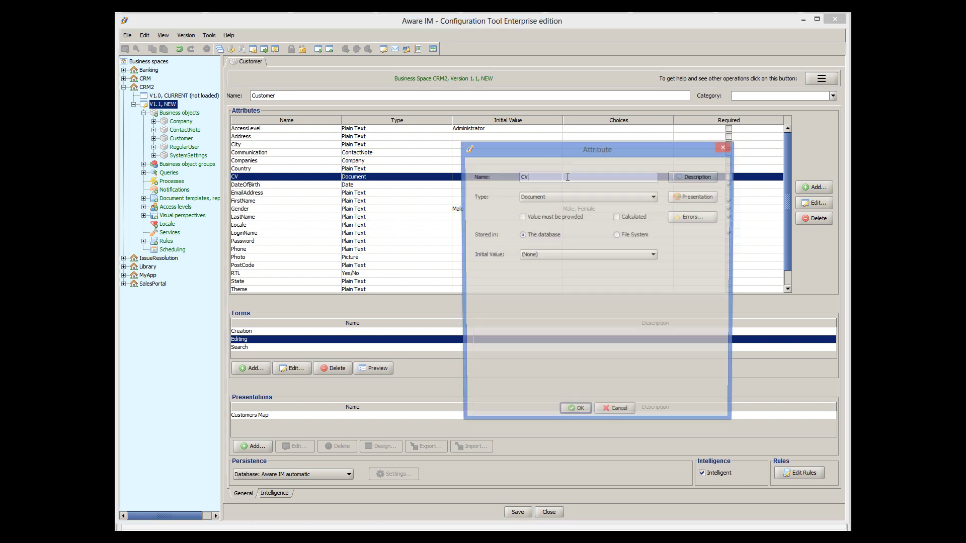
{"action": "left_click", "coordinate": [618, 235]}
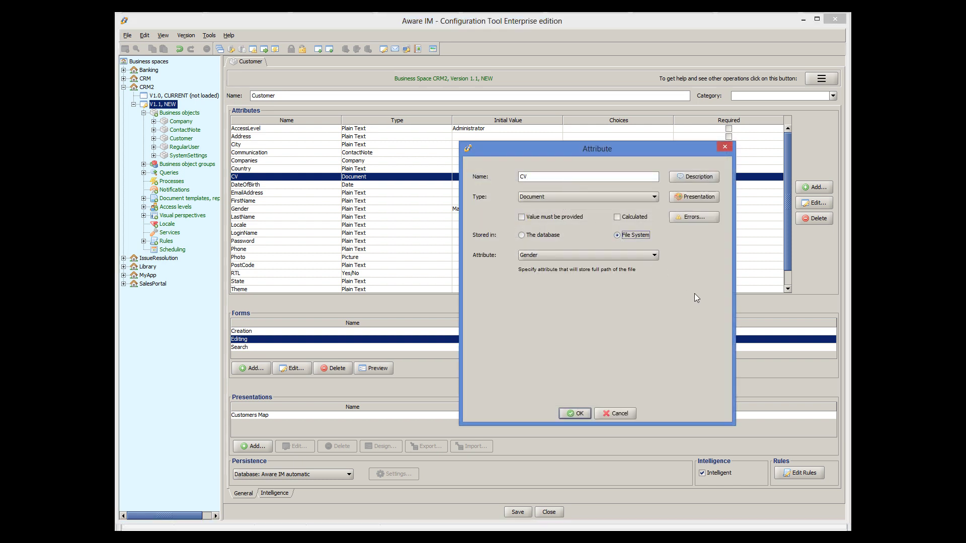